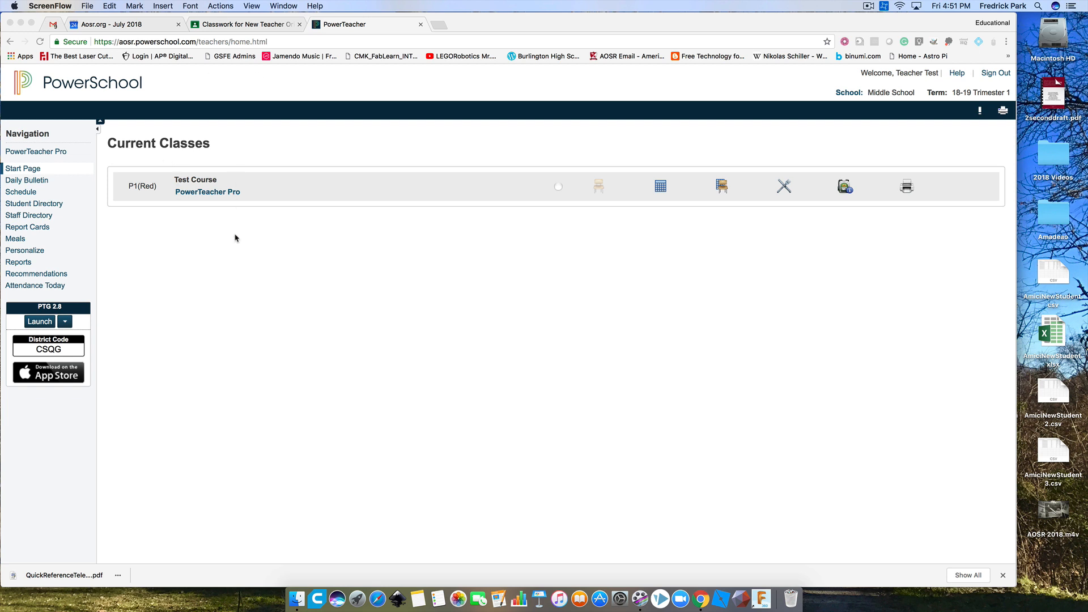
- Open the PowerTeacher Pro gradebook for Test Course
left_click(207, 195)
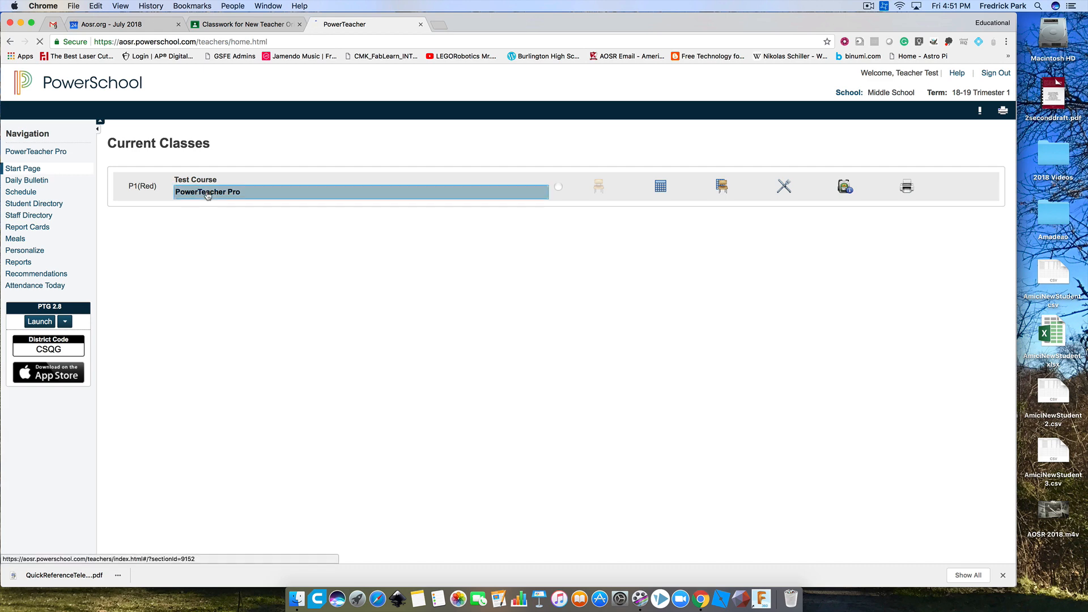
left_click(207, 192)
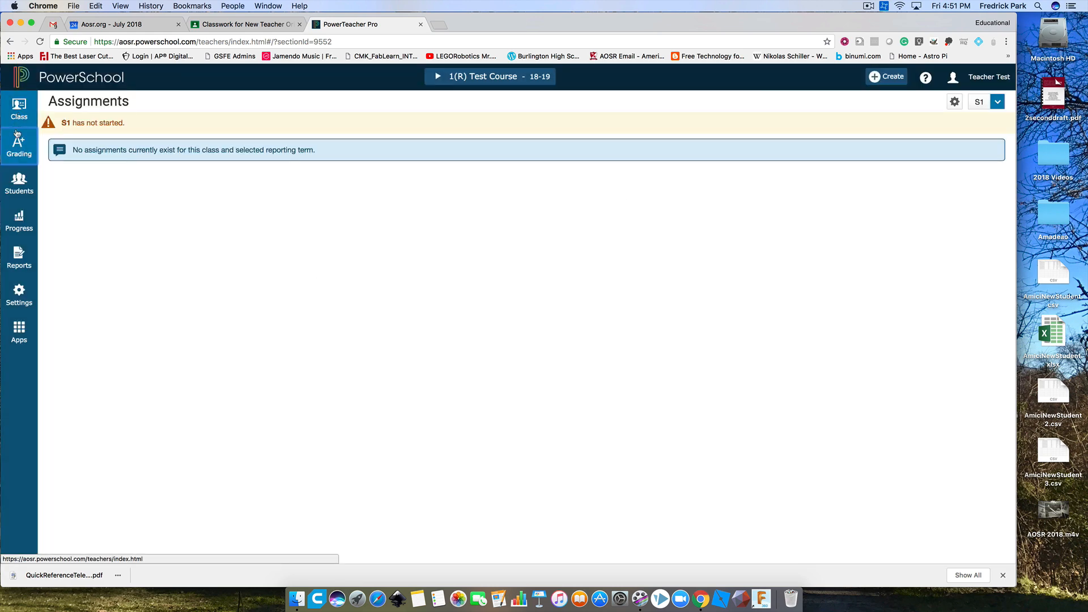
left_click(19, 143)
left_click(18, 183)
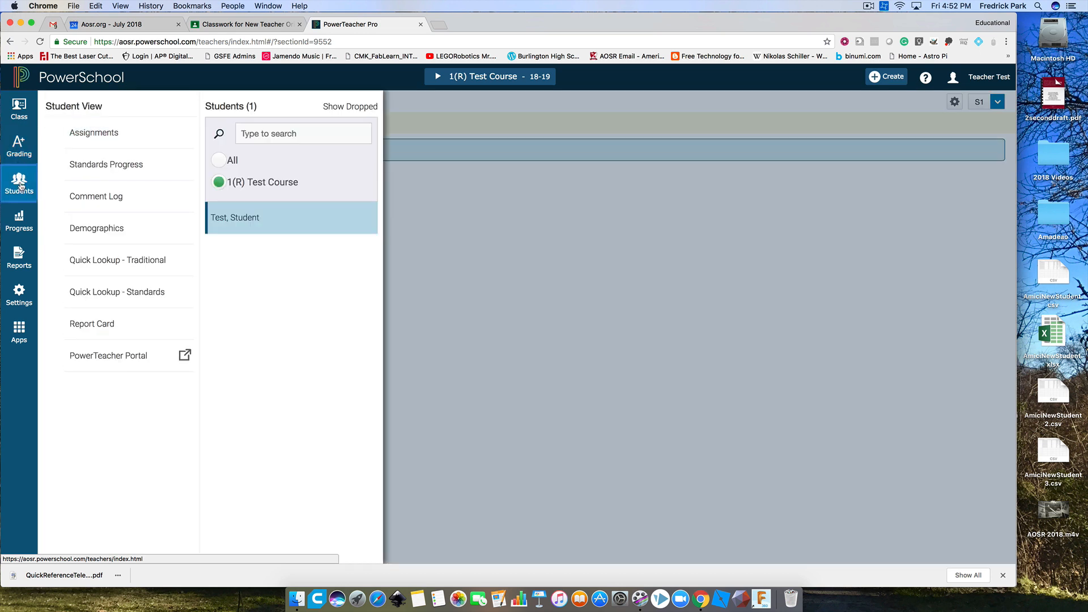
left_click(20, 217)
left_click(22, 181)
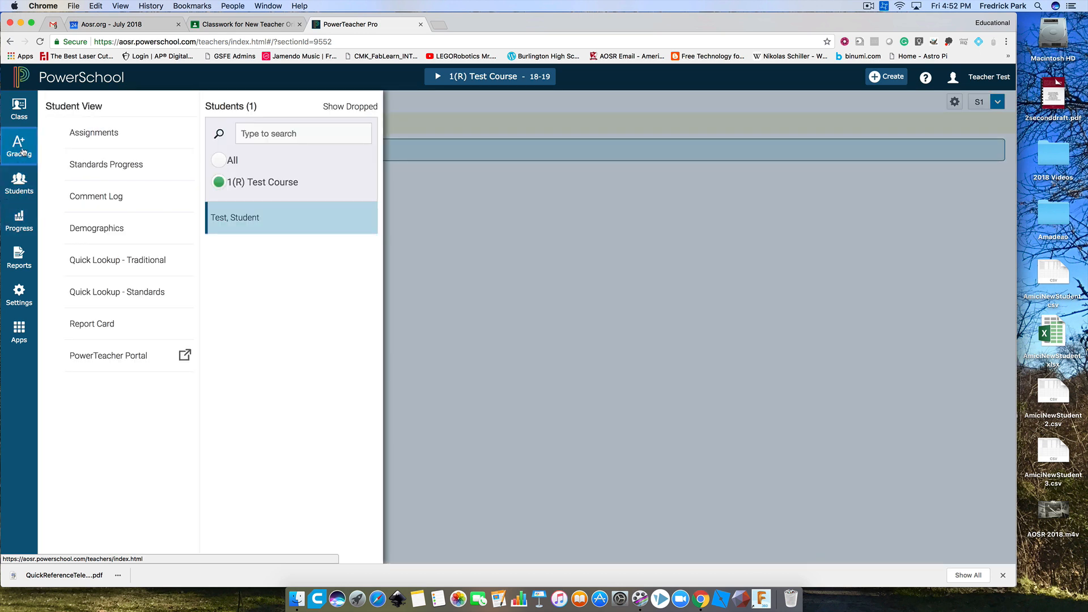
left_click(20, 140)
left_click(19, 114)
left_click(18, 143)
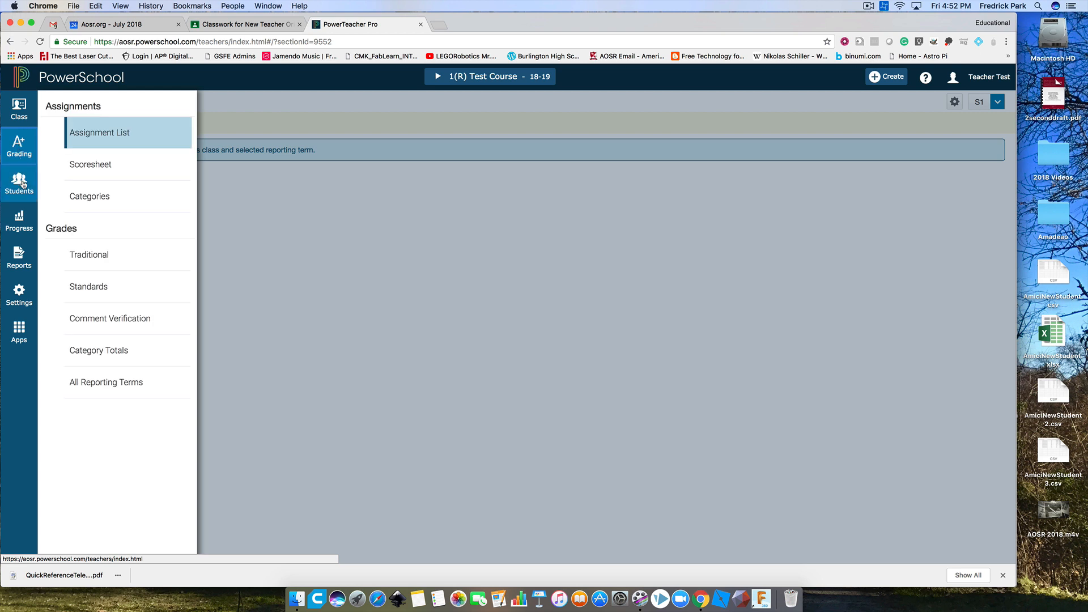
left_click(26, 177)
left_click(23, 220)
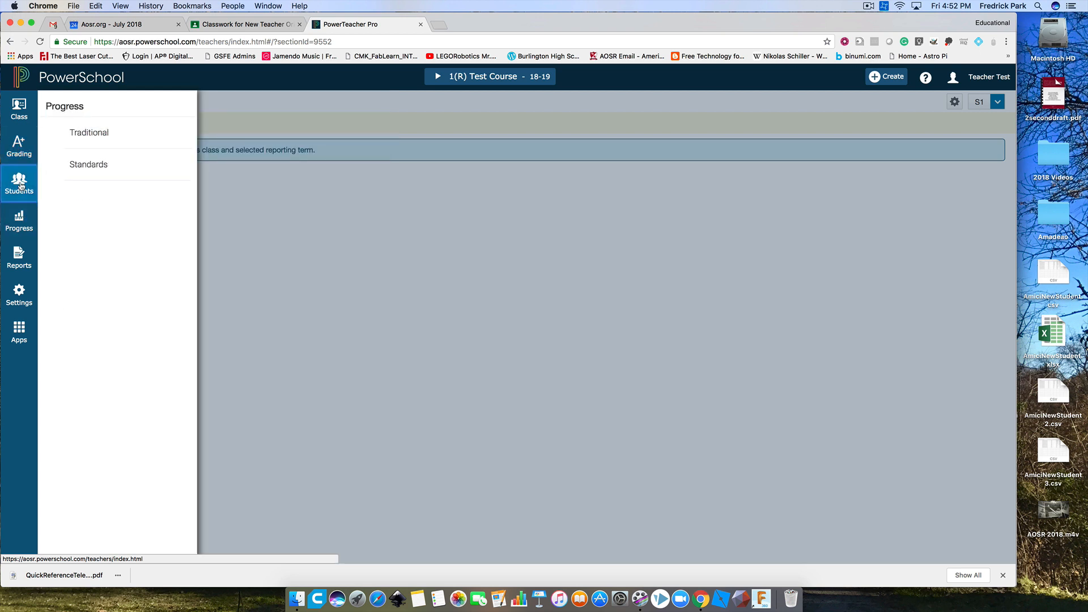
left_click(21, 183)
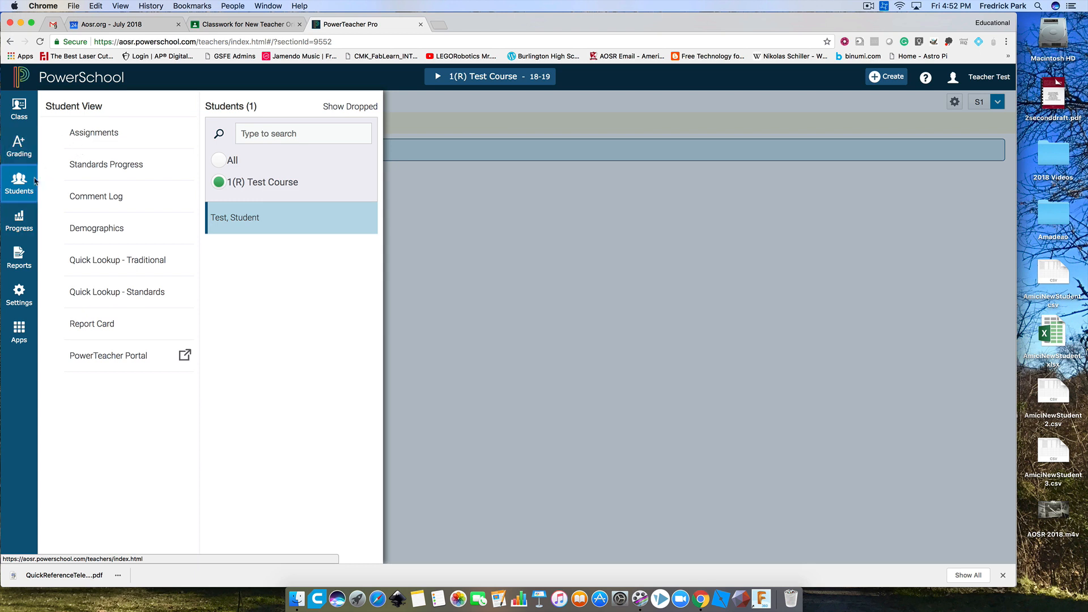
left_click(437, 199)
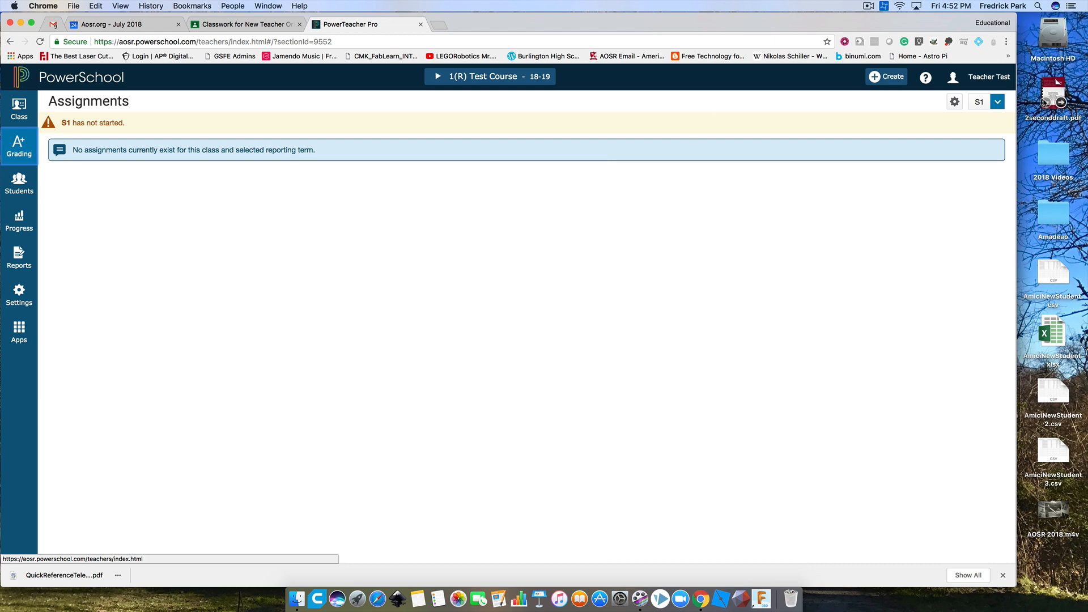
- Create a red assignment category named Projects, limited to the 1(R) Test Course class, and save it
left_click(885, 77)
left_click(850, 138)
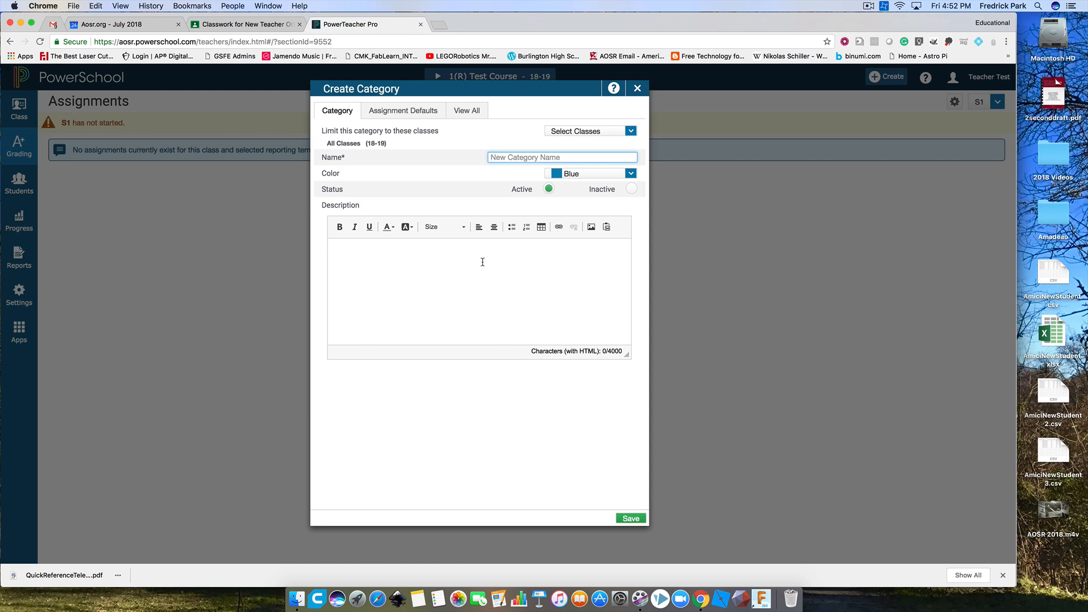
type("P")
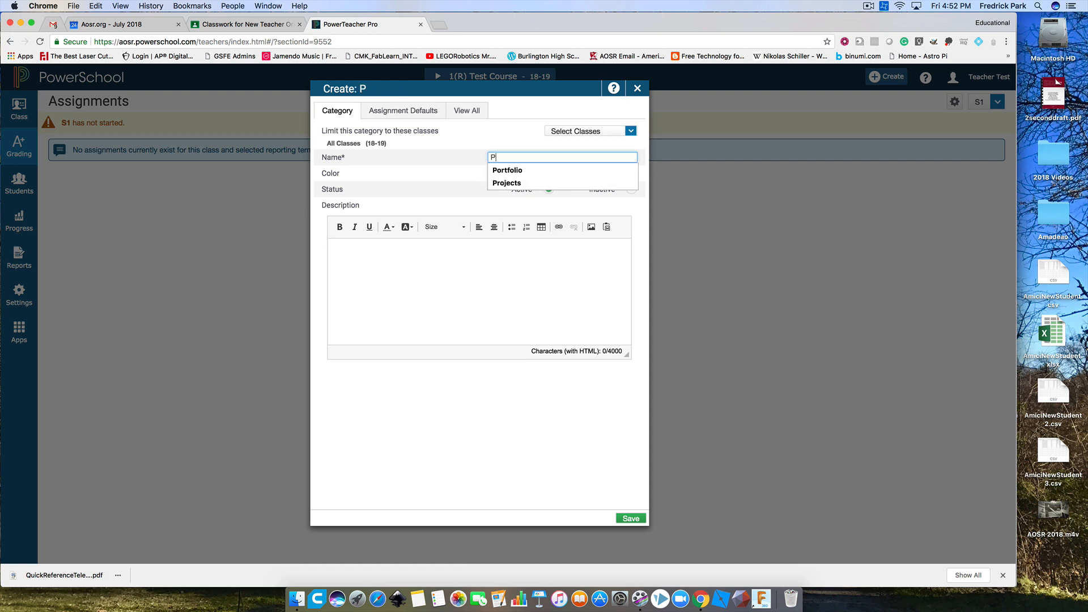
type("rojects")
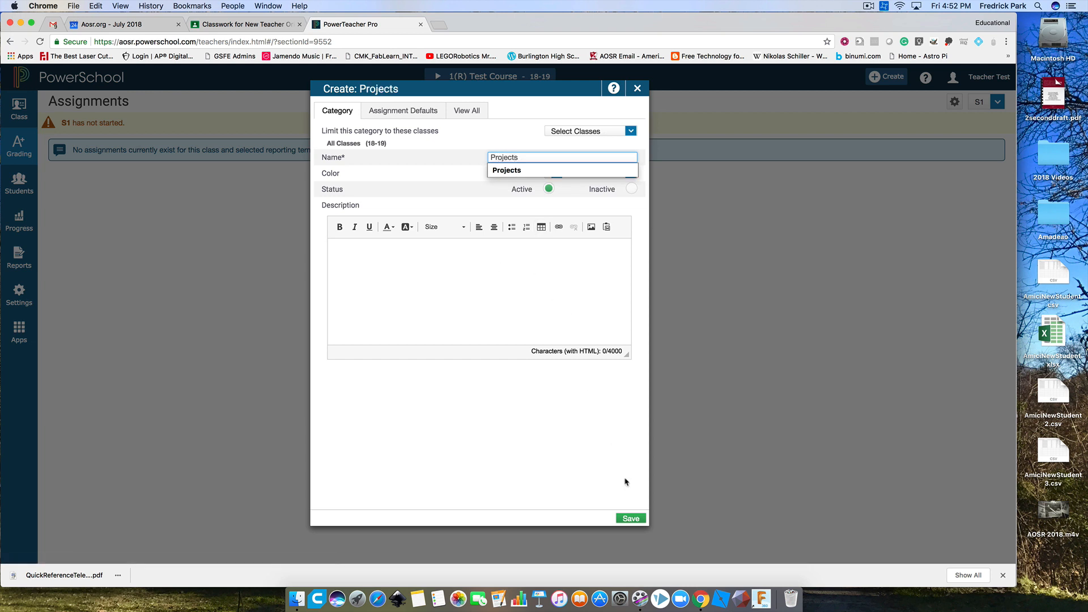
left_click(568, 282)
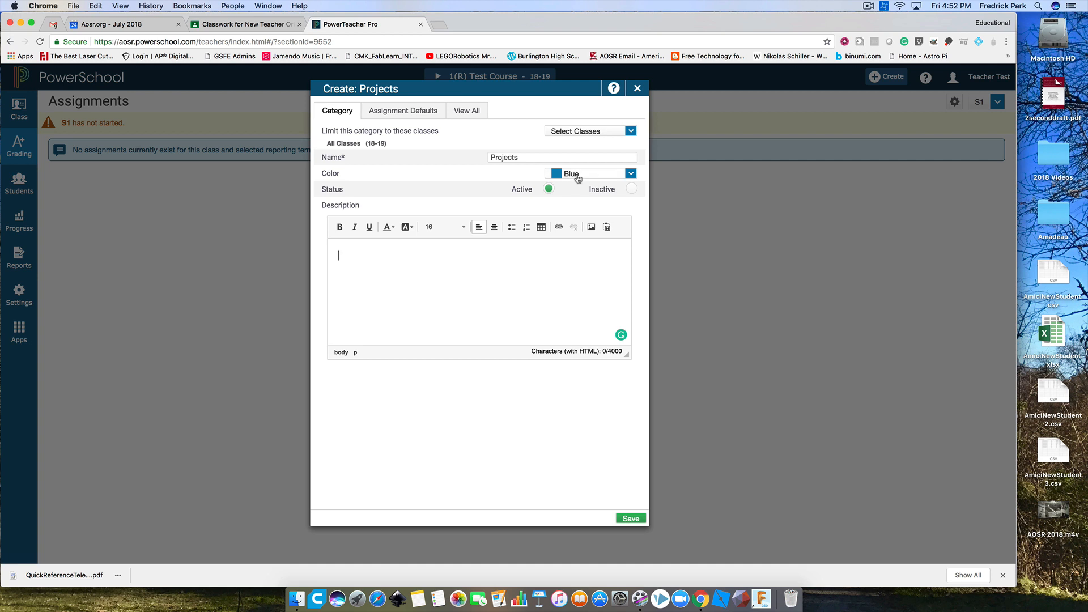
left_click(574, 175)
left_click(577, 238)
left_click(630, 131)
left_click(623, 149)
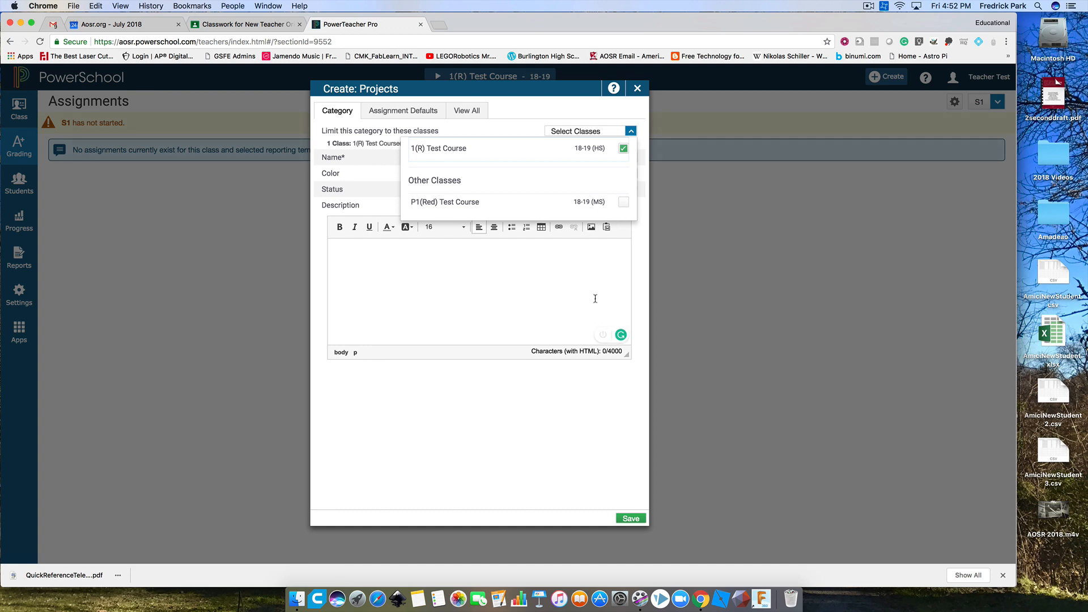
left_click(629, 519)
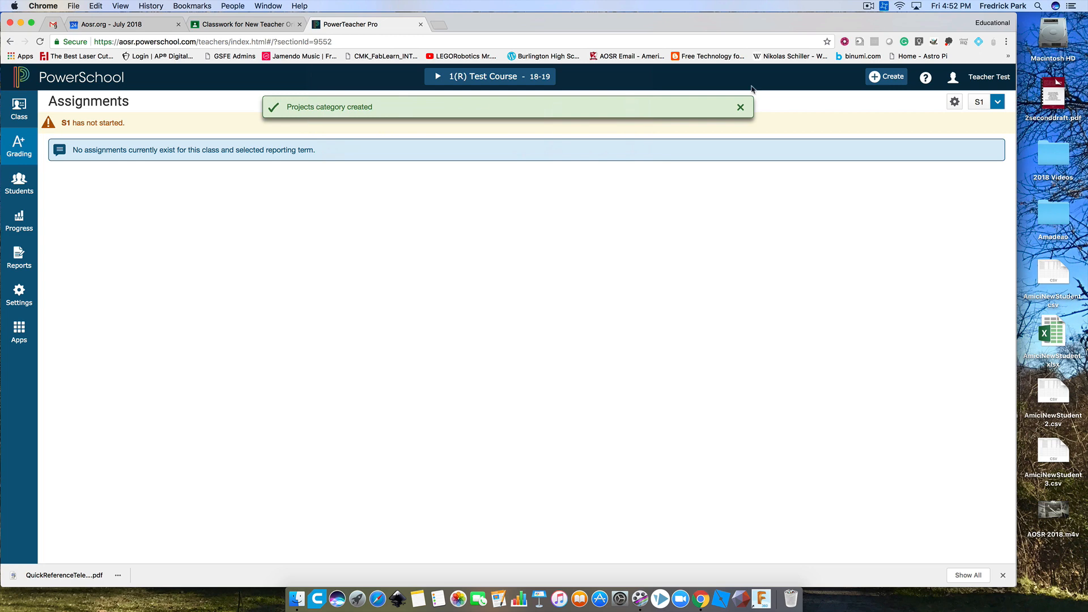
- Create a blue assignment category named Tests, limited to the 1(R) Test Course class, and save it
left_click(888, 77)
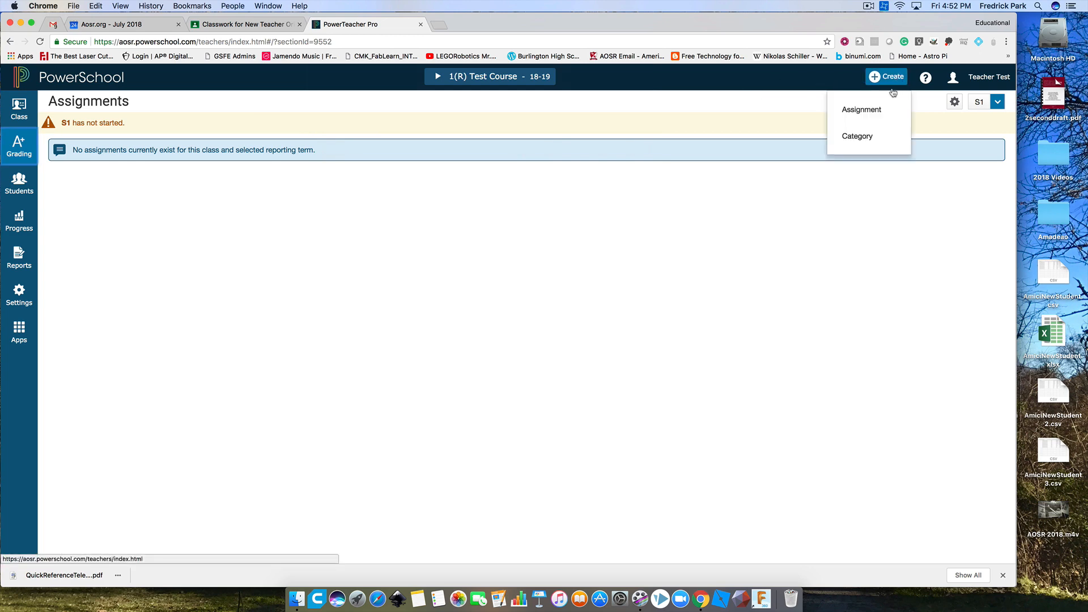
left_click(867, 143)
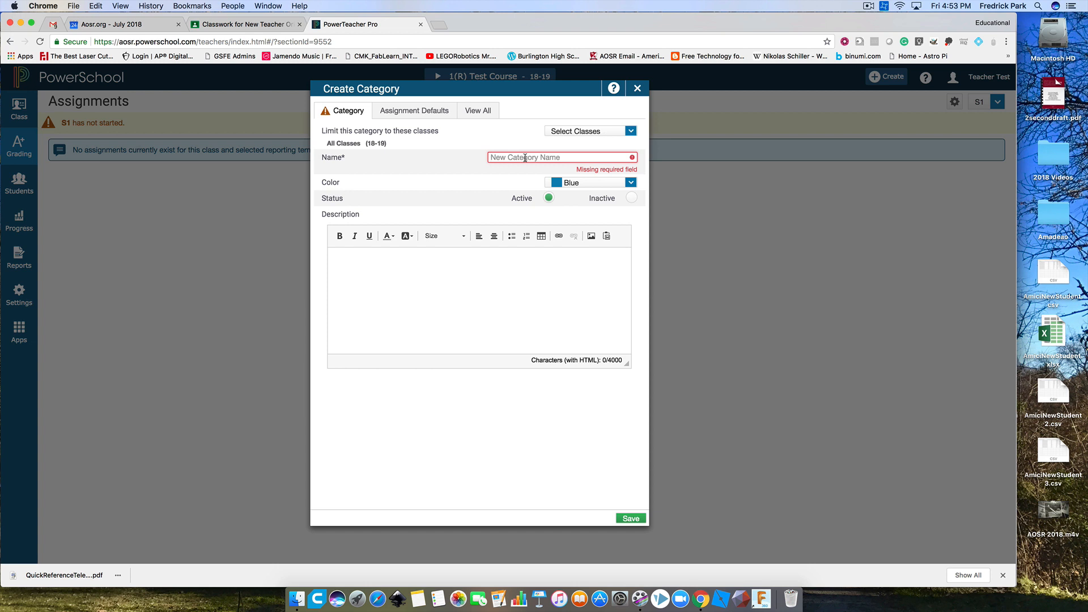
type("Tests")
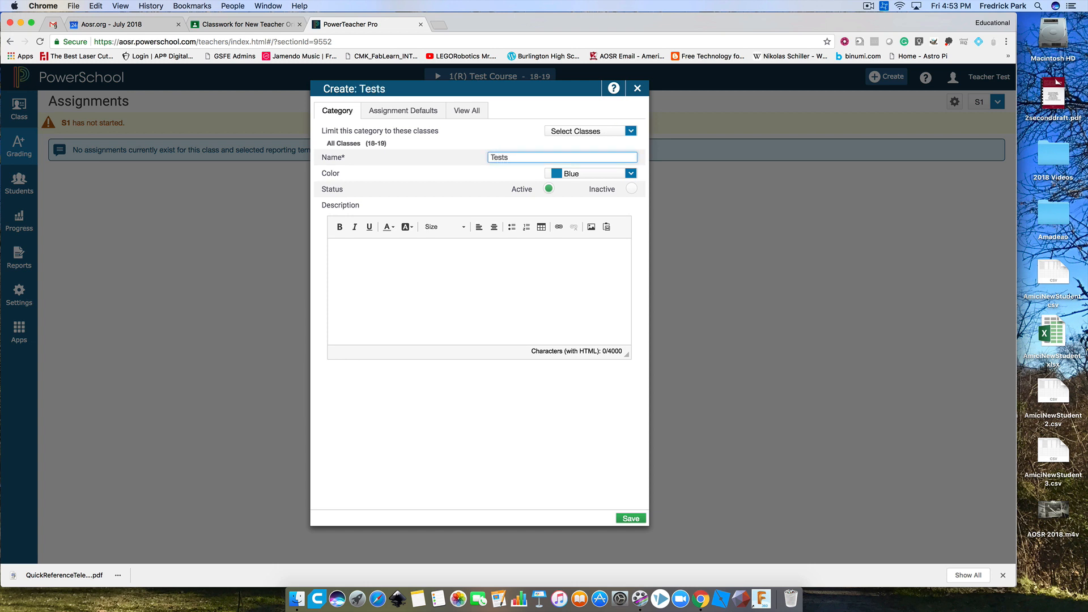
left_click(618, 175)
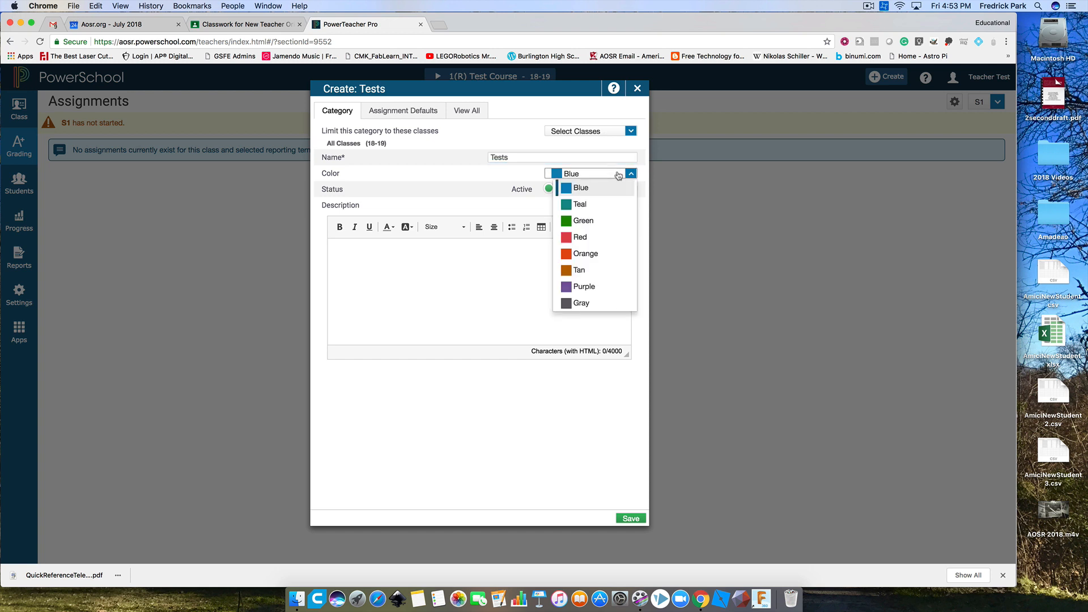
left_click(595, 189)
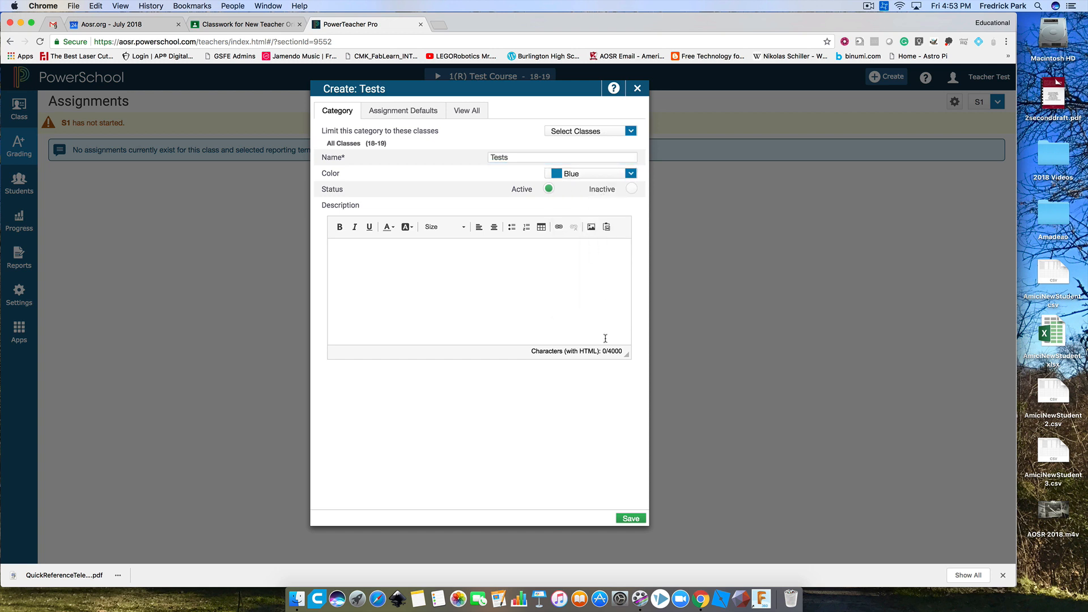
left_click(600, 132)
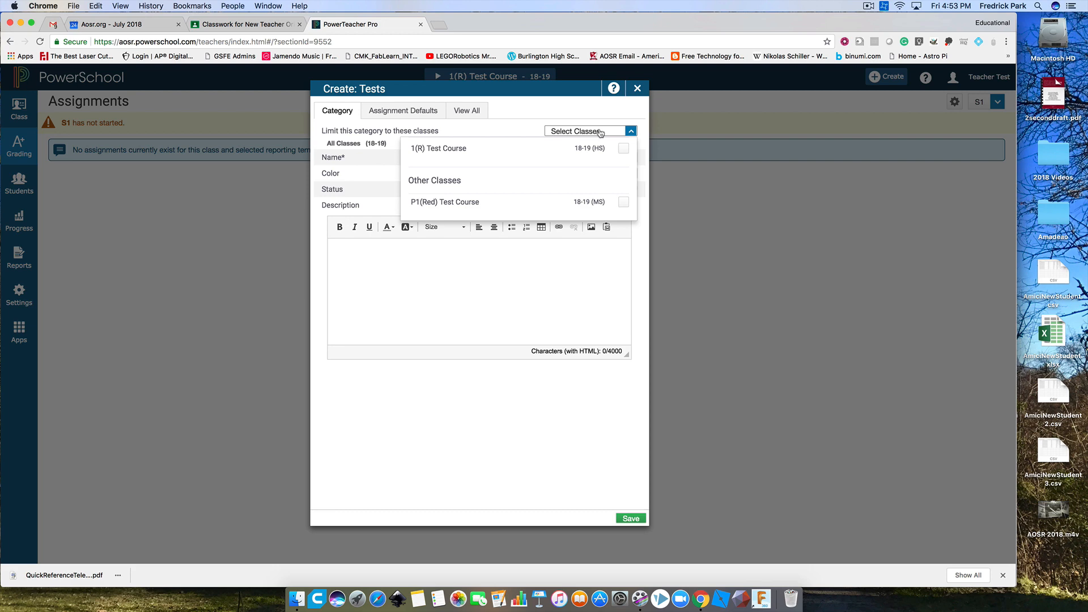
left_click(623, 149)
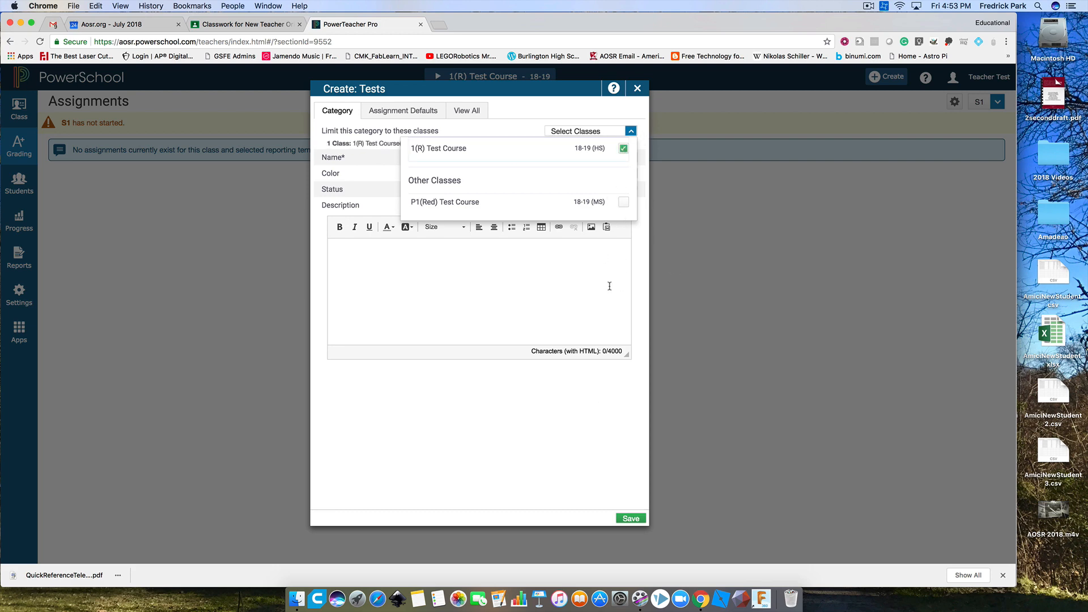
left_click(629, 518)
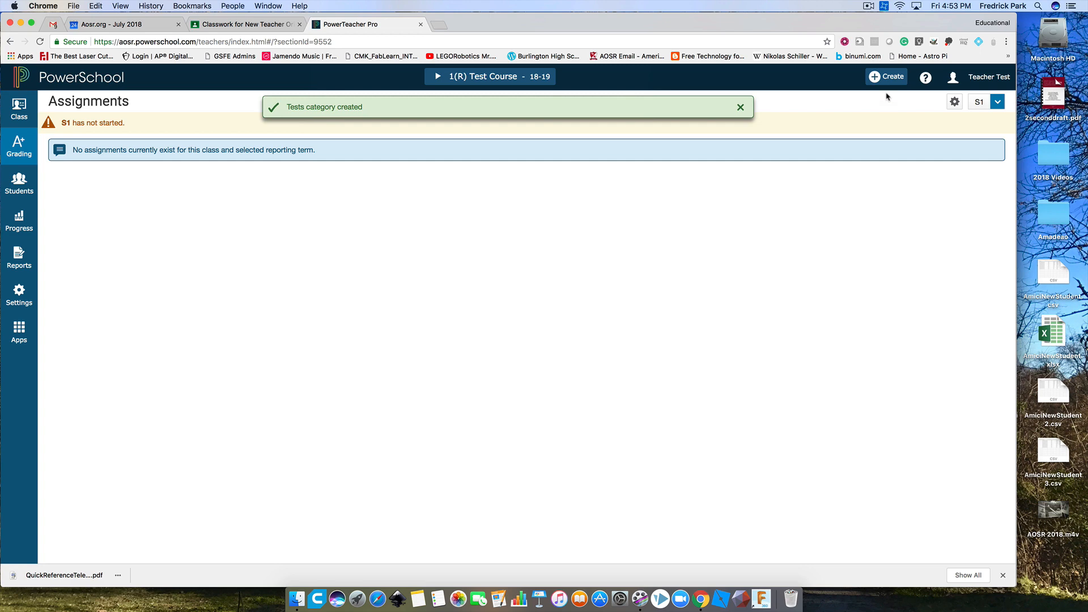
- Create an orange assignment category named Presentations without limiting it to particular classes, and save it
left_click(887, 77)
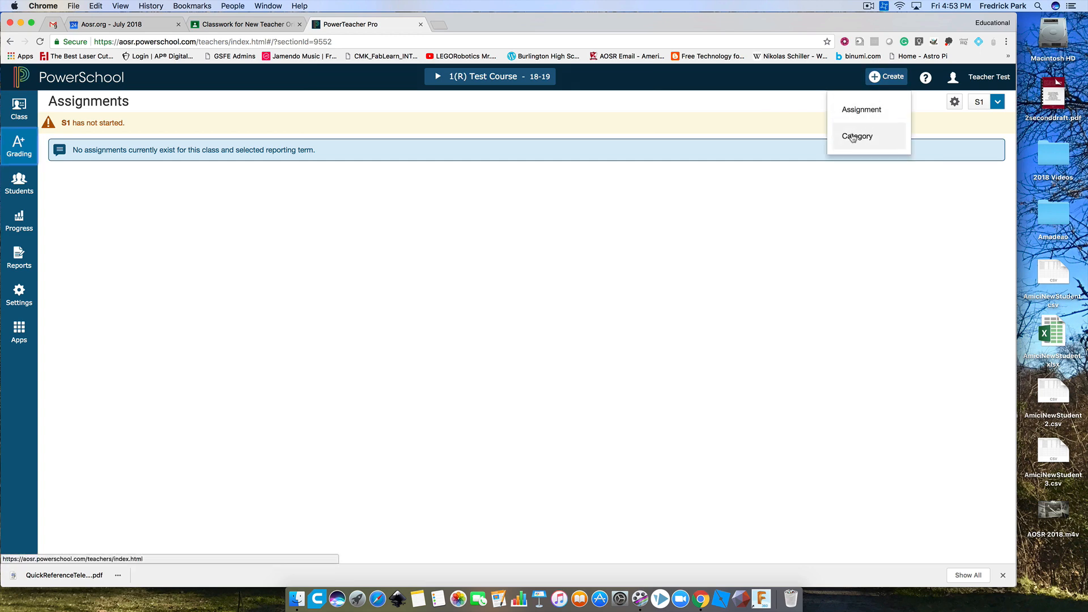
left_click(854, 138)
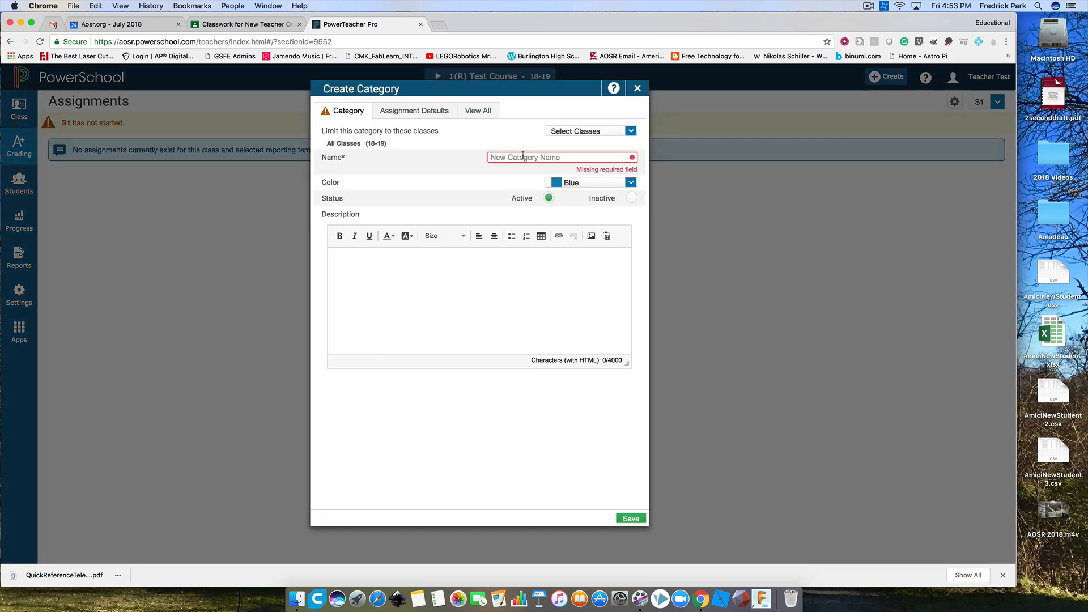
type("P")
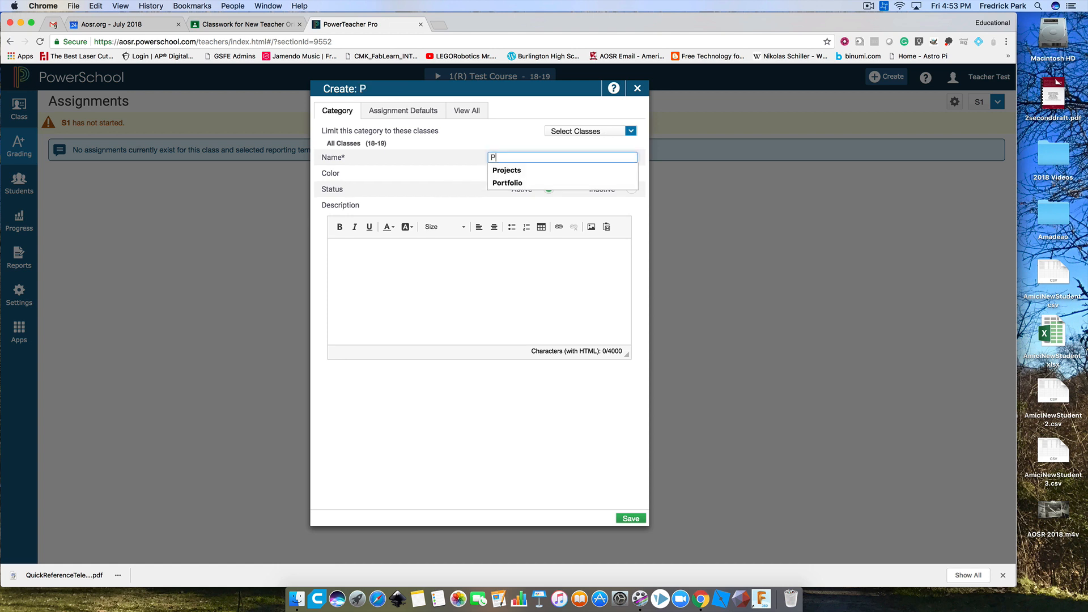
type("resentations")
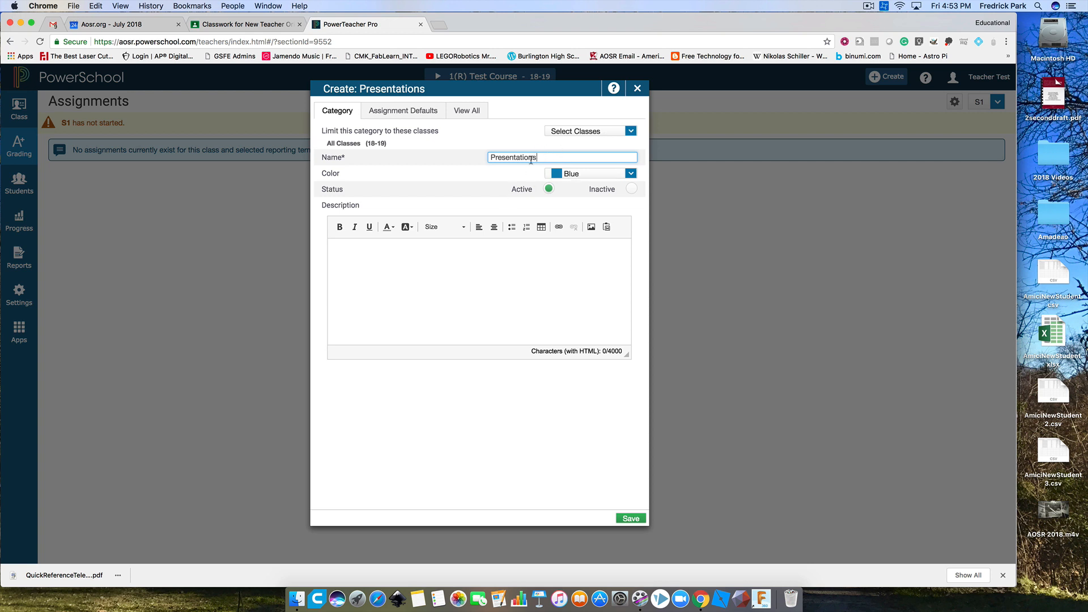
left_click(574, 174)
left_click(584, 254)
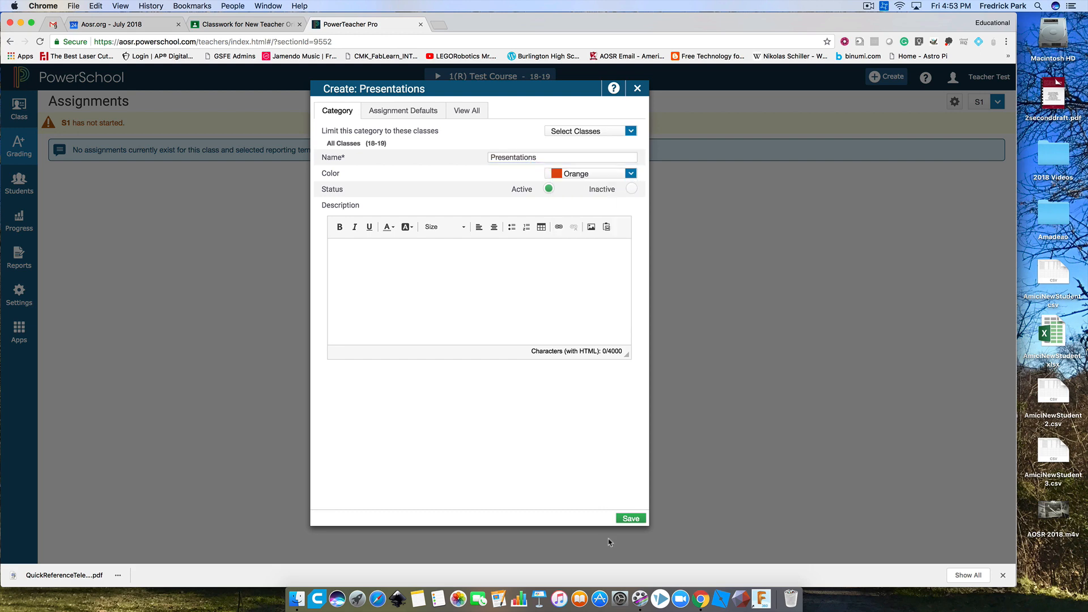
left_click(638, 518)
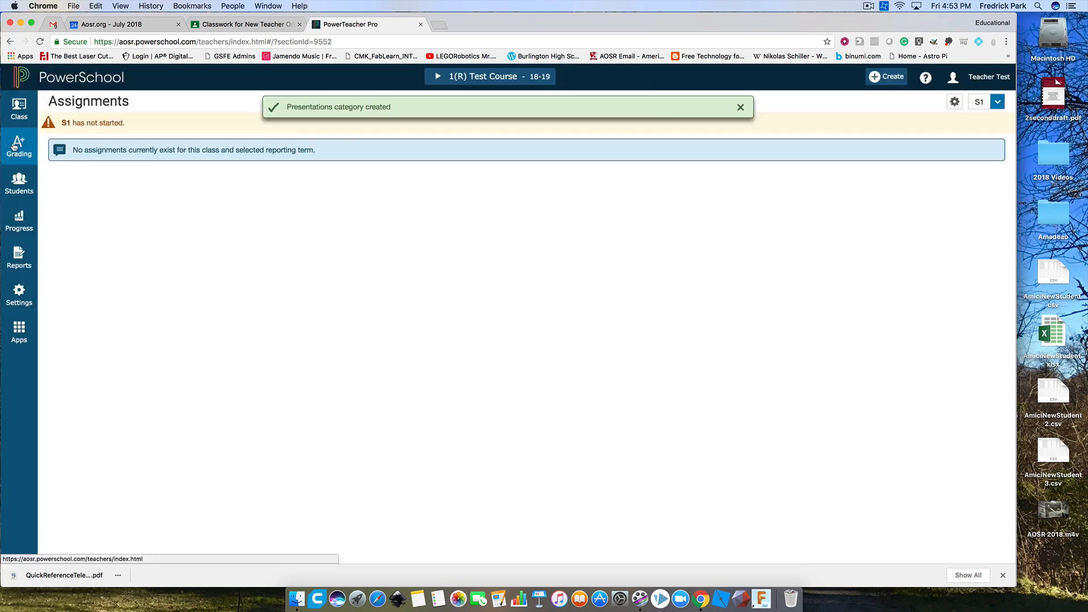
- Open the grading category list to review the categories' colors, class assignments and active status
left_click(17, 146)
left_click(86, 206)
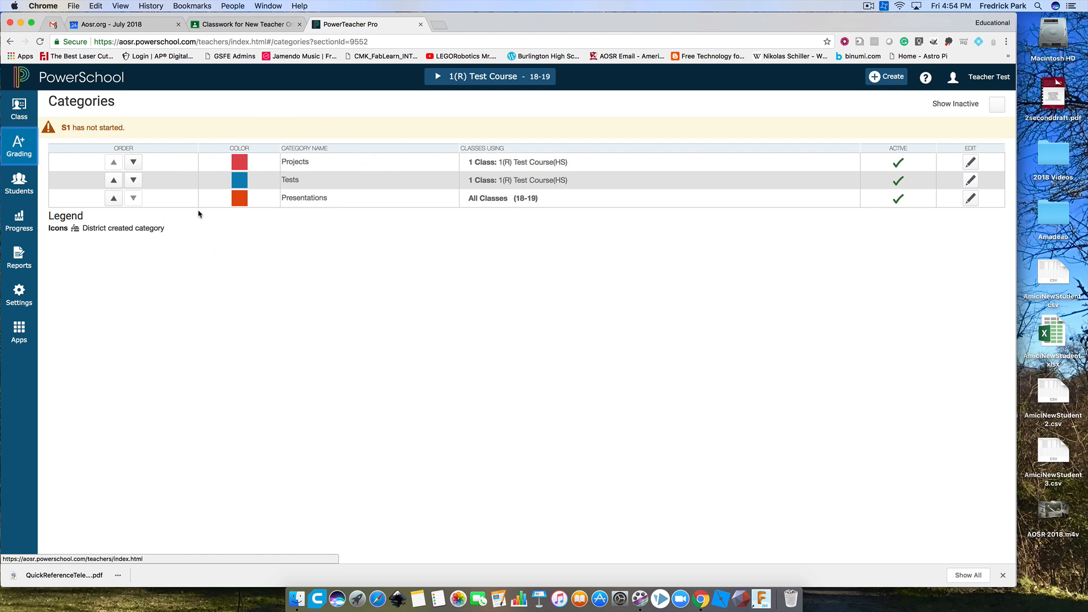
- In the traditional grade calculation for S1, change the Total Points row to Category Weighting for Projects with weight 50
left_click(21, 294)
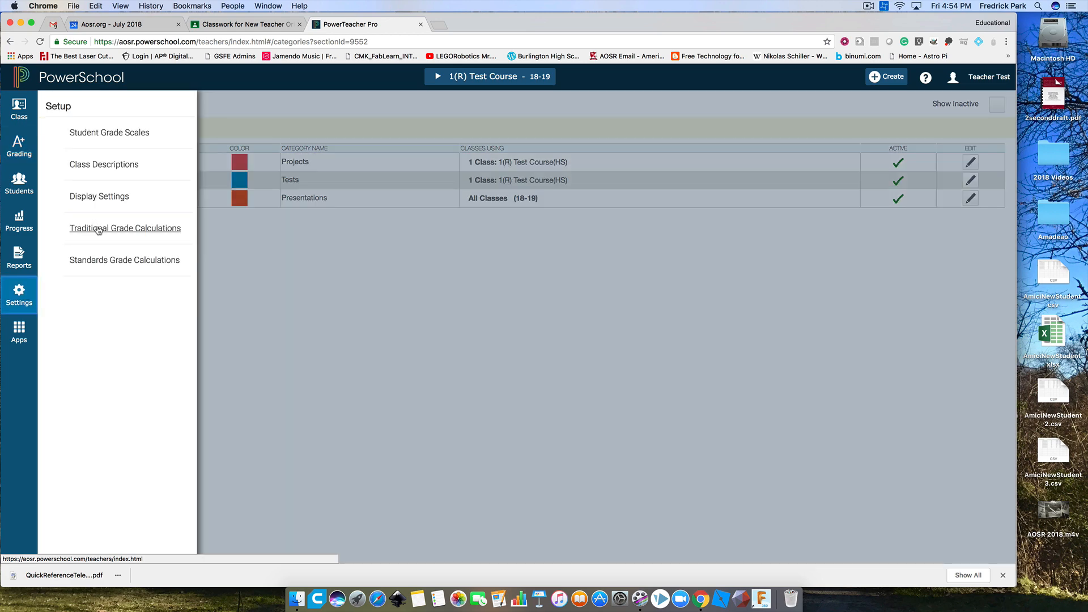
left_click(100, 229)
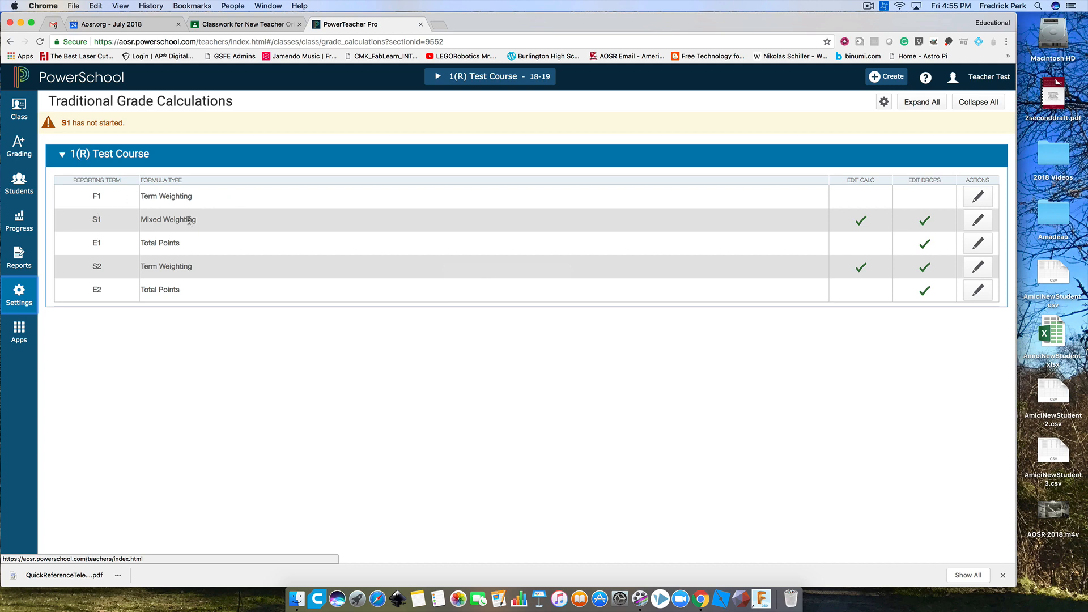
left_click(976, 221)
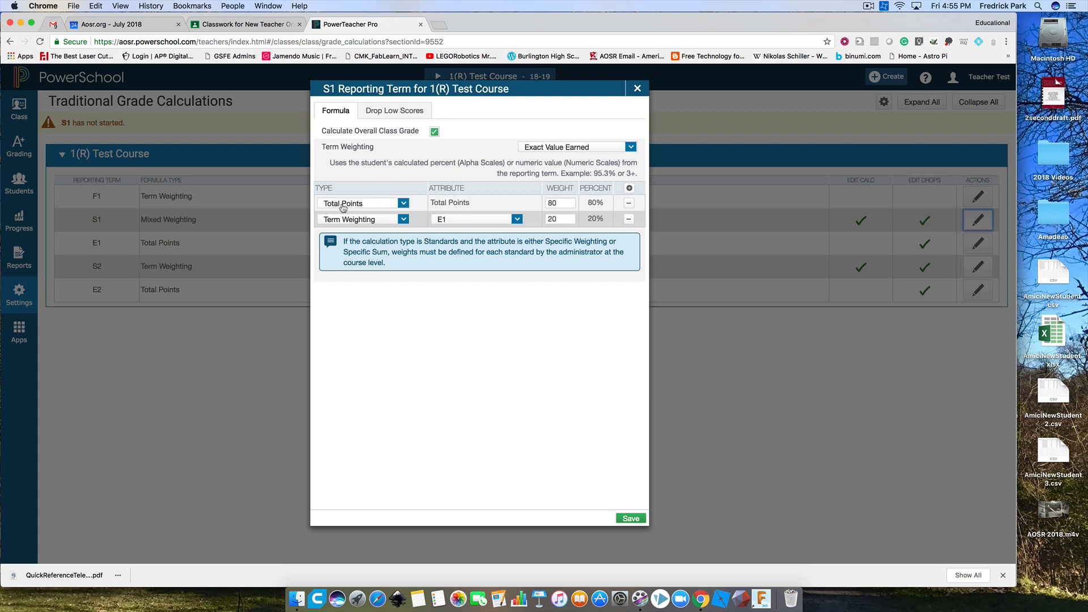
left_click(403, 203)
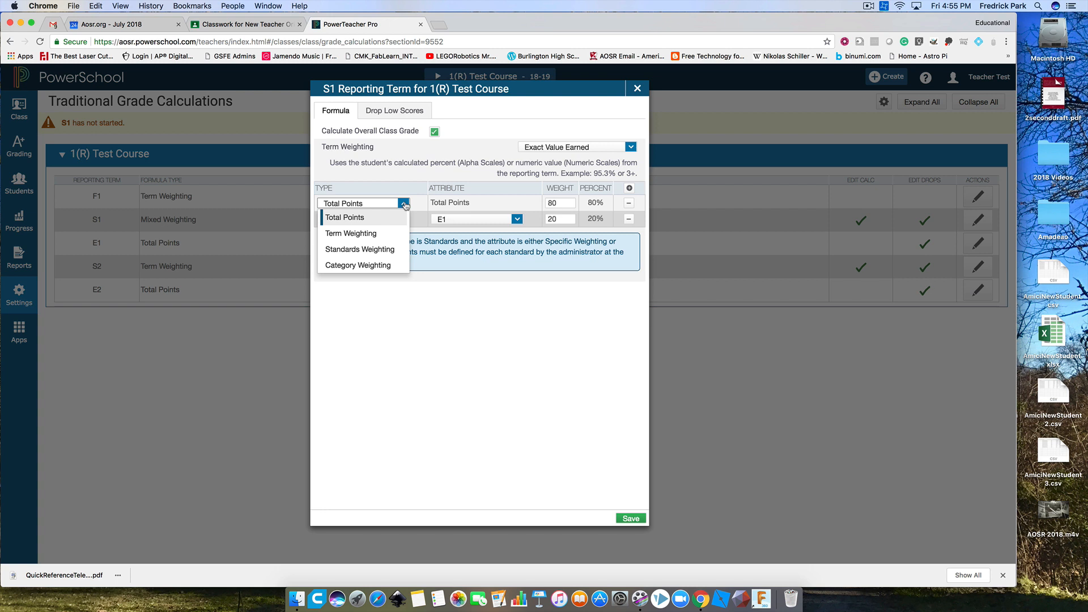
left_click(376, 267)
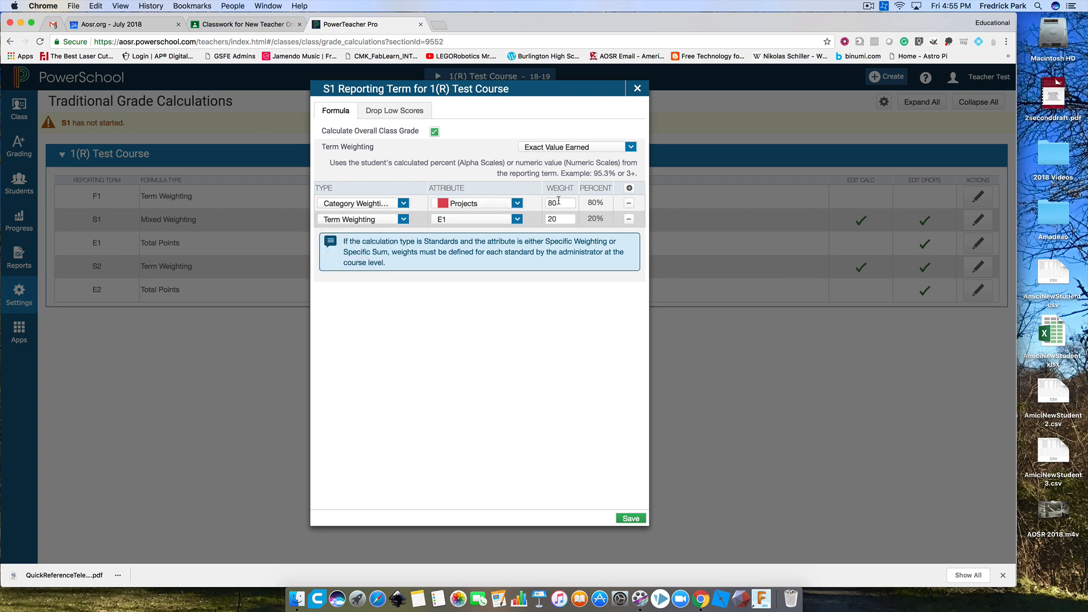
left_click(549, 202)
type("5")
- In the S1 formula, change the E1 term row to Category Weighting for Tests with weight 10
left_click(362, 220)
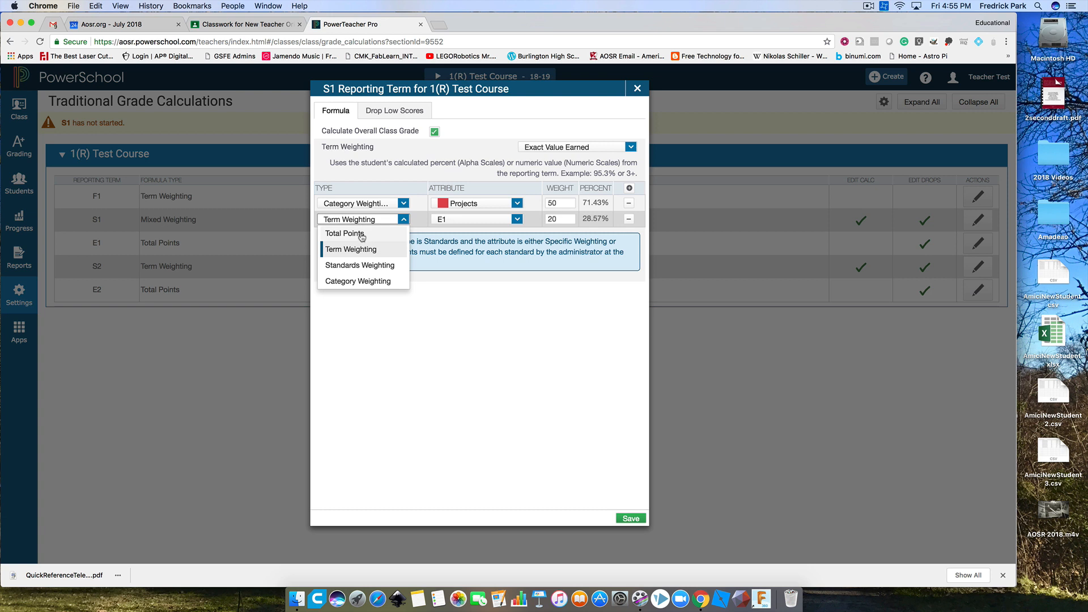
left_click(375, 280)
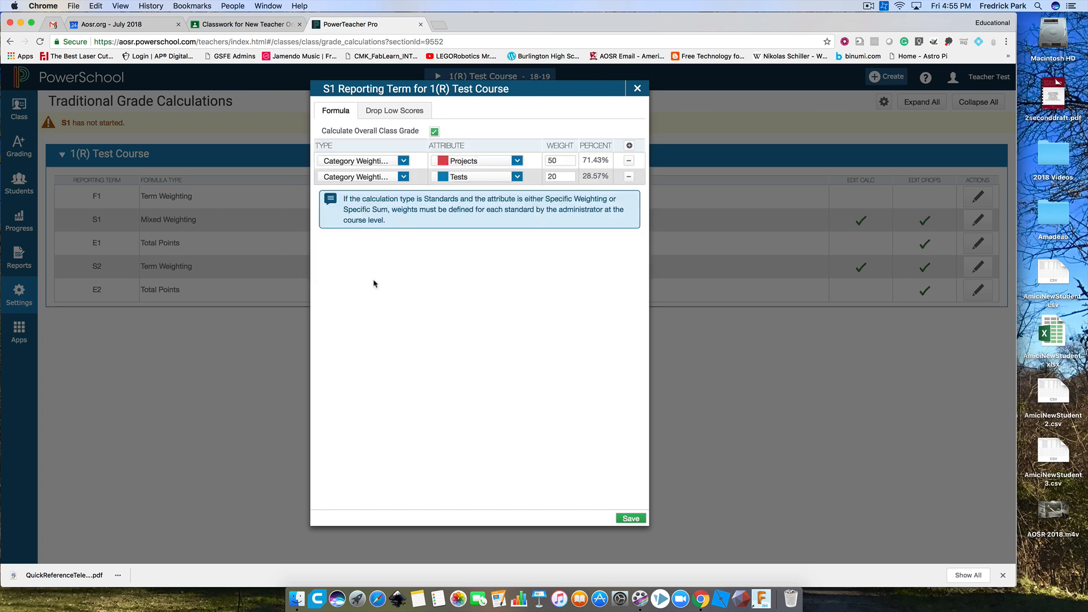
left_click(517, 176)
left_click(517, 177)
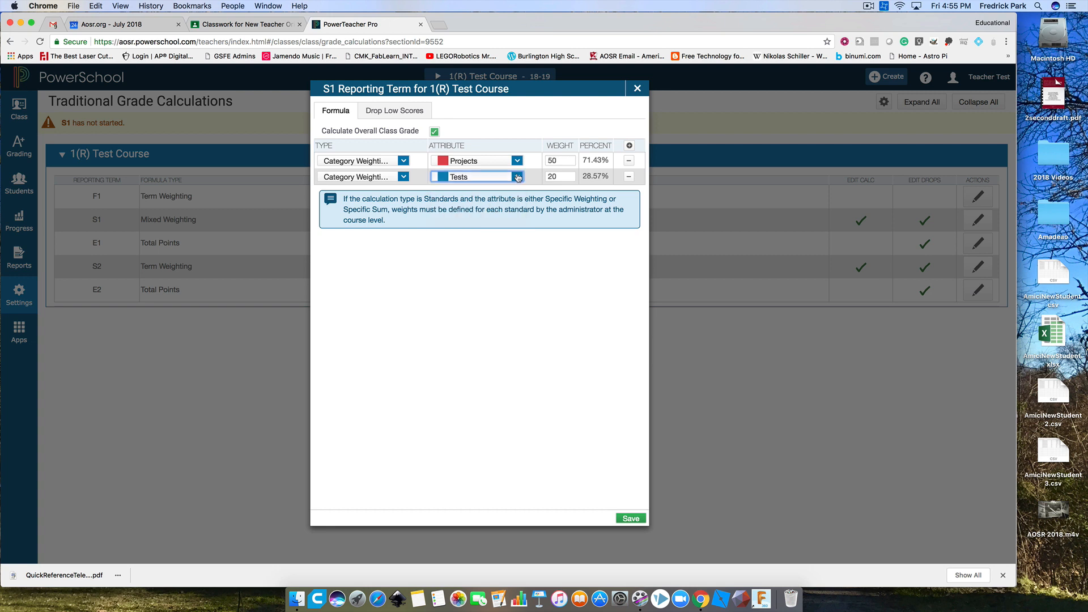
left_click(551, 176)
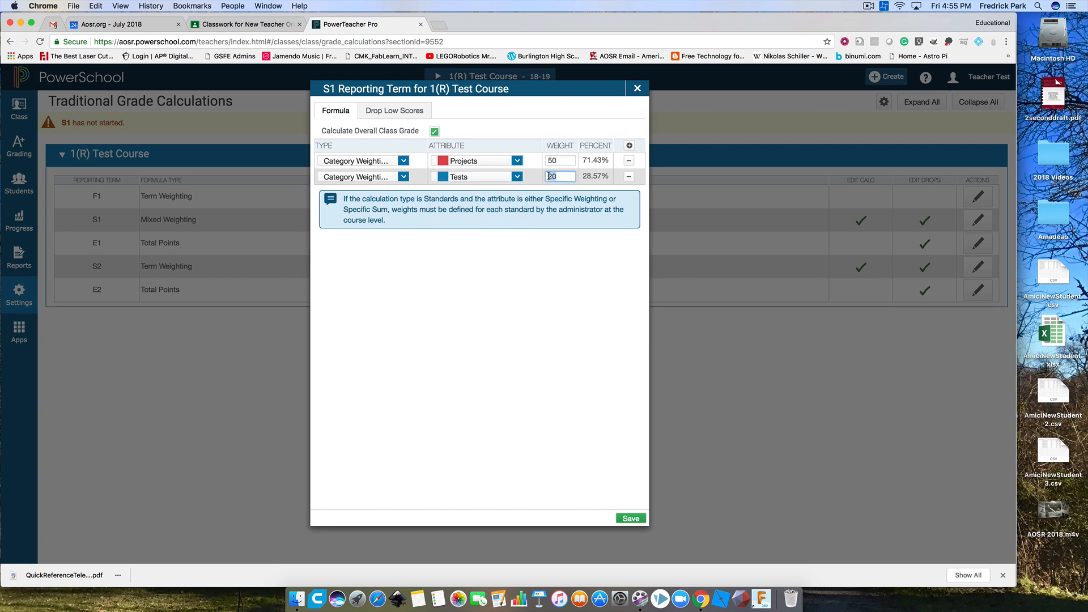
type("1")
- Add a third row to the S1 formula as Category Weighting for Presentations
left_click(629, 145)
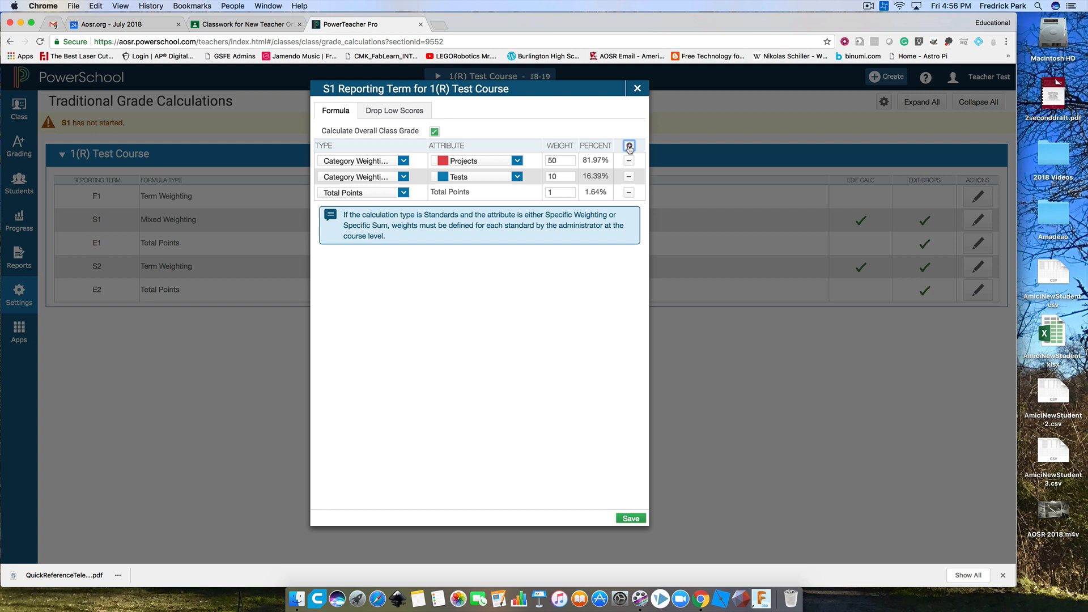
left_click(373, 194)
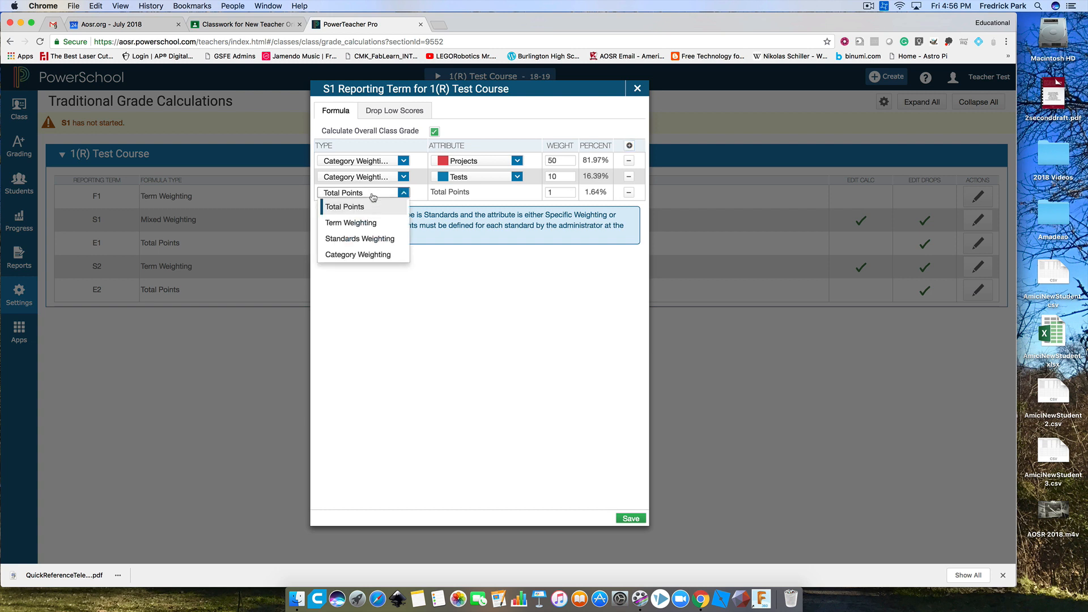
left_click(357, 254)
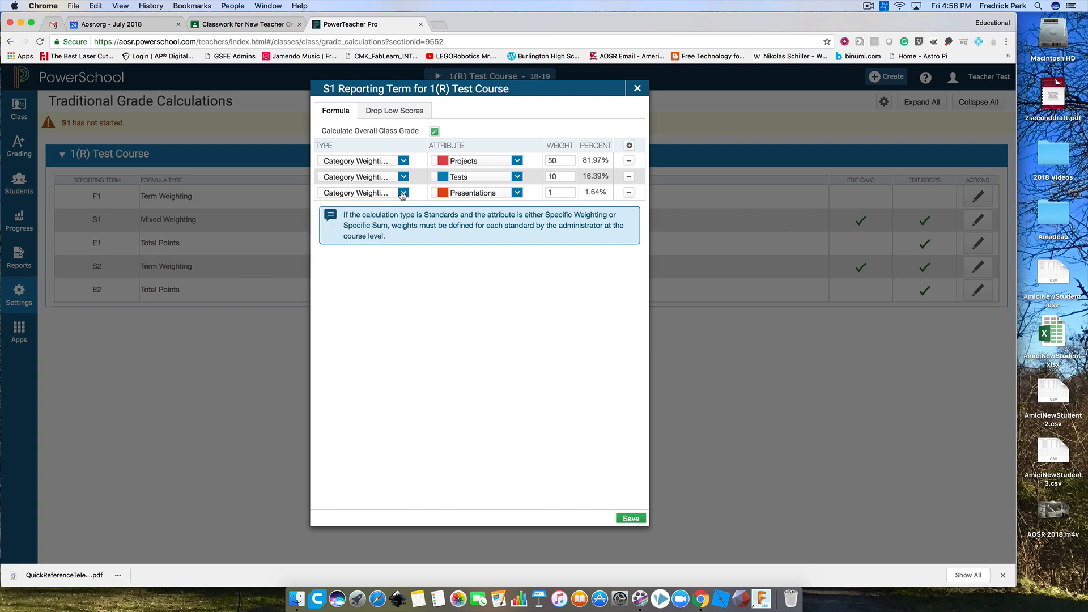
- Add a fourth row to the S1 formula as Term Weighting for E1 with weight 20
left_click(630, 147)
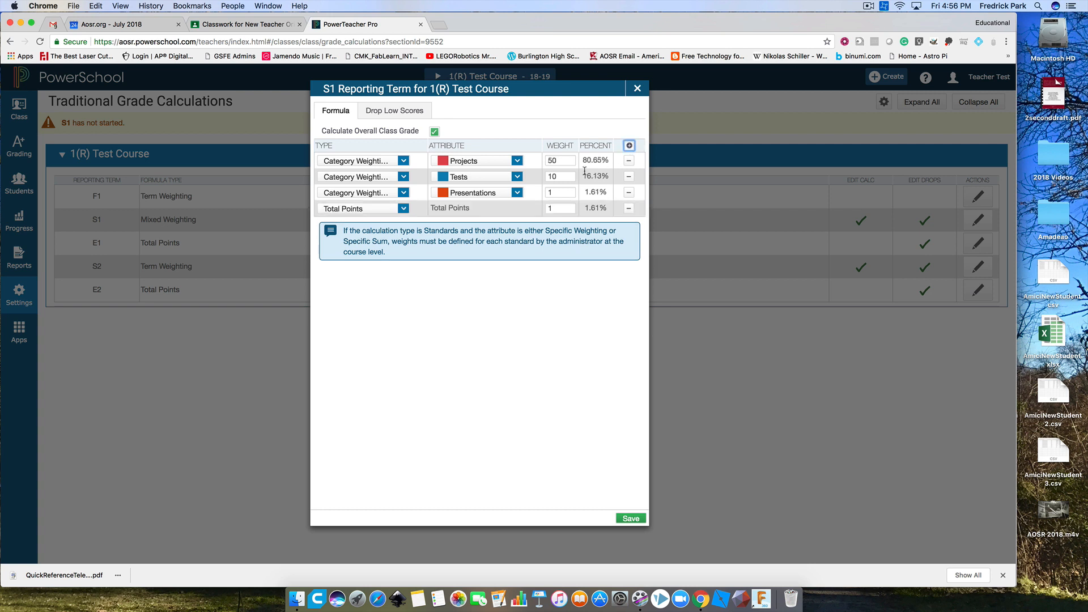
left_click(404, 209)
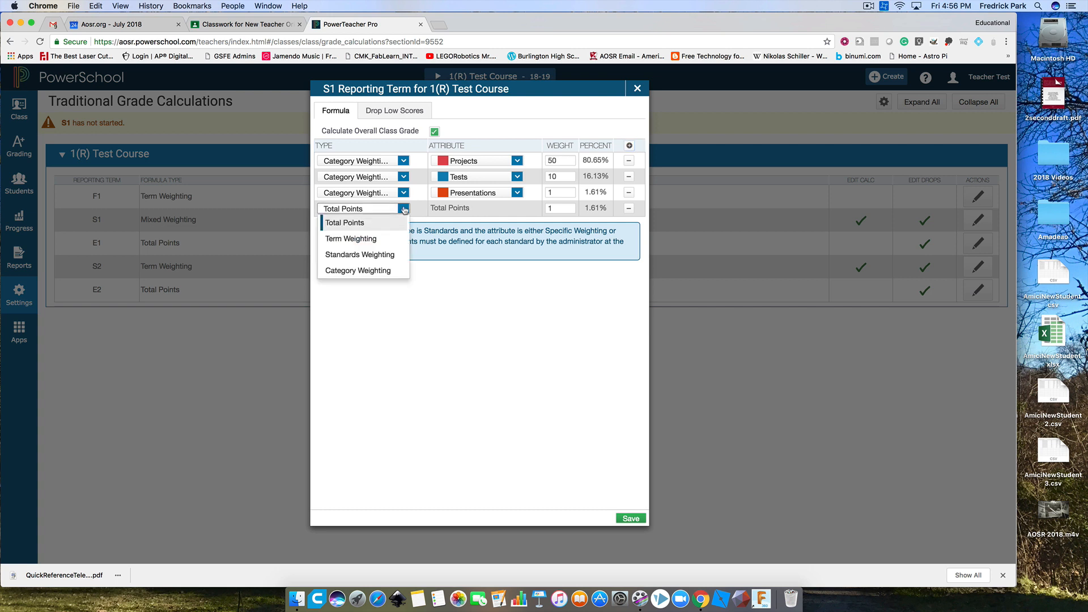
left_click(380, 240)
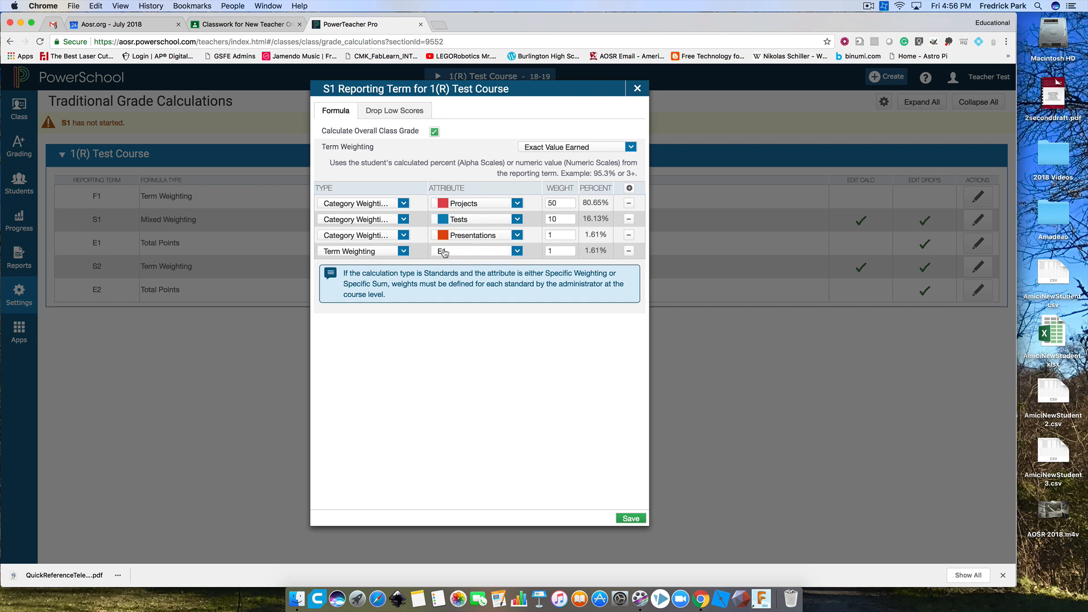
left_click(553, 250)
left_click_drag(553, 250, 548, 252)
type("20")
- Set the Tests and Presentations weights in the S1 formula to 15 each, keeping Projects at 50
left_click(569, 235)
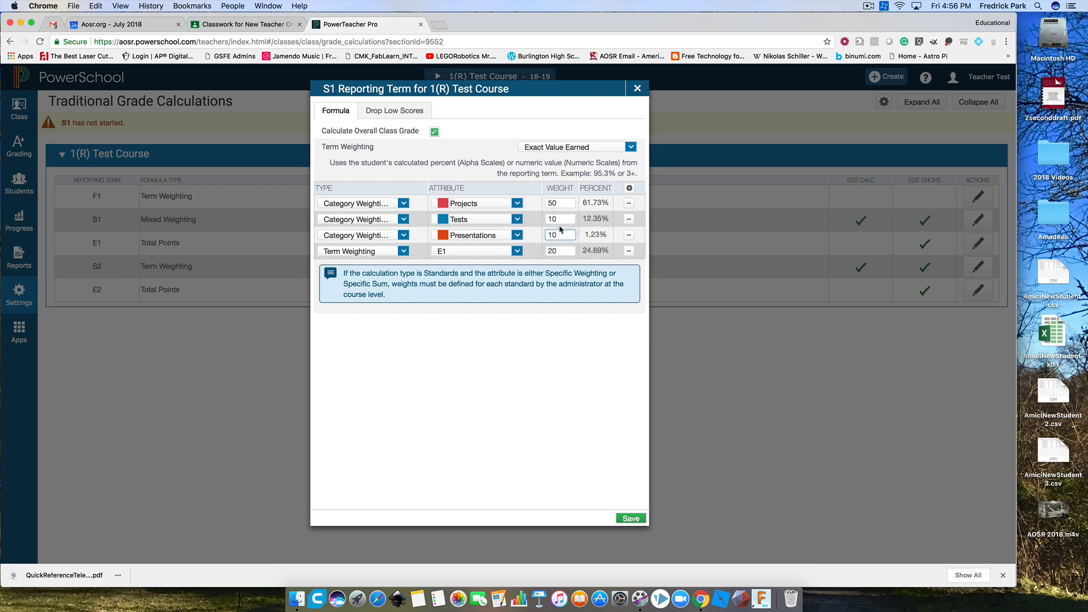
left_click(555, 219)
left_click(552, 204)
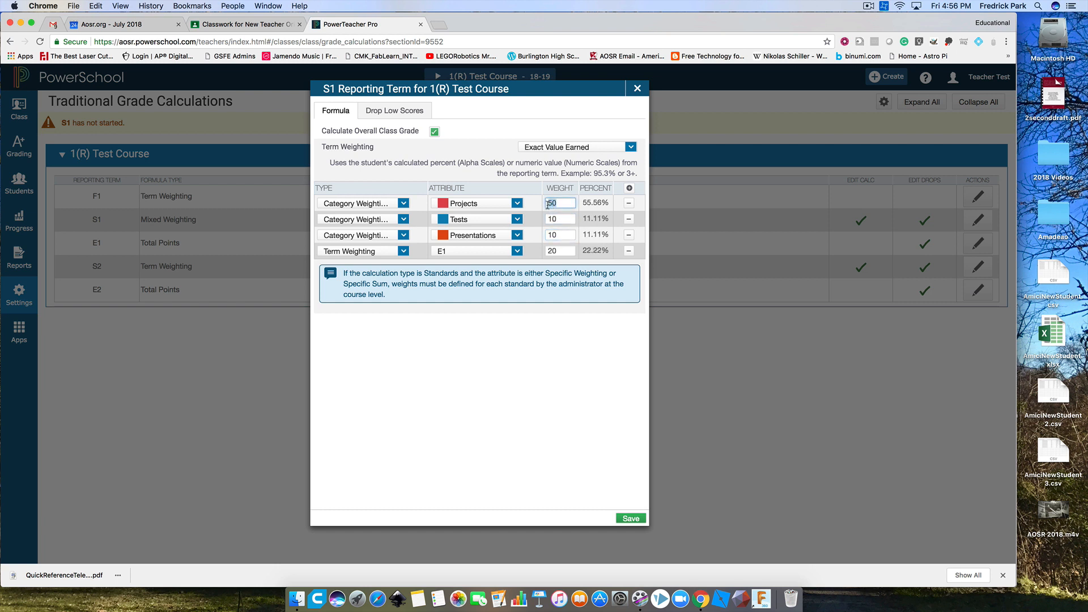
left_click(552, 219)
left_click(556, 234)
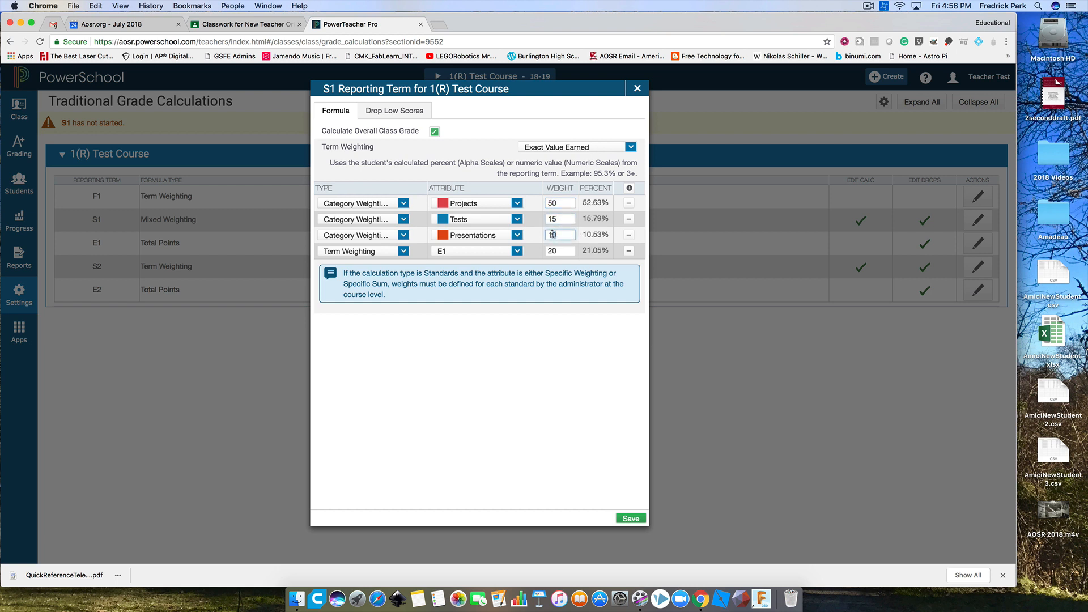
left_click(559, 203)
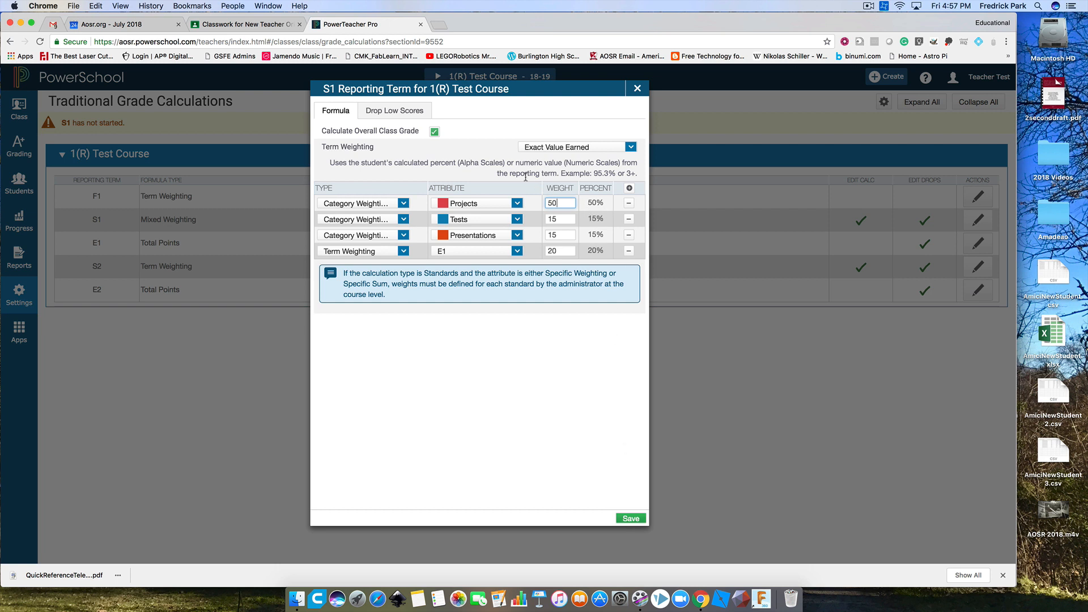
- Check the Term Weighting options, keep Exact Value Earned, and save the S1 grade calculation
left_click(632, 147)
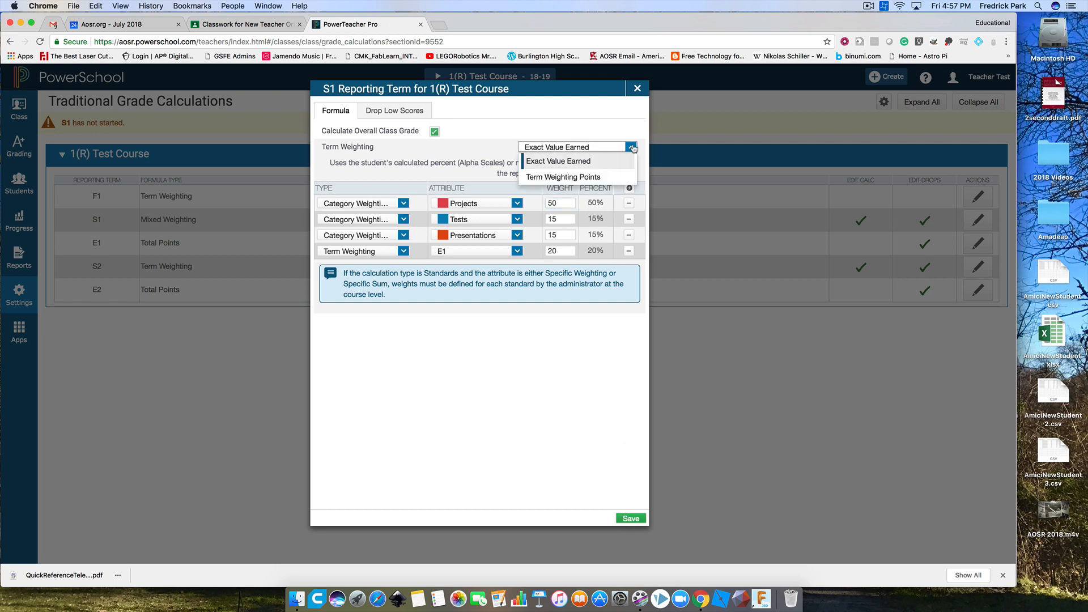
left_click(633, 148)
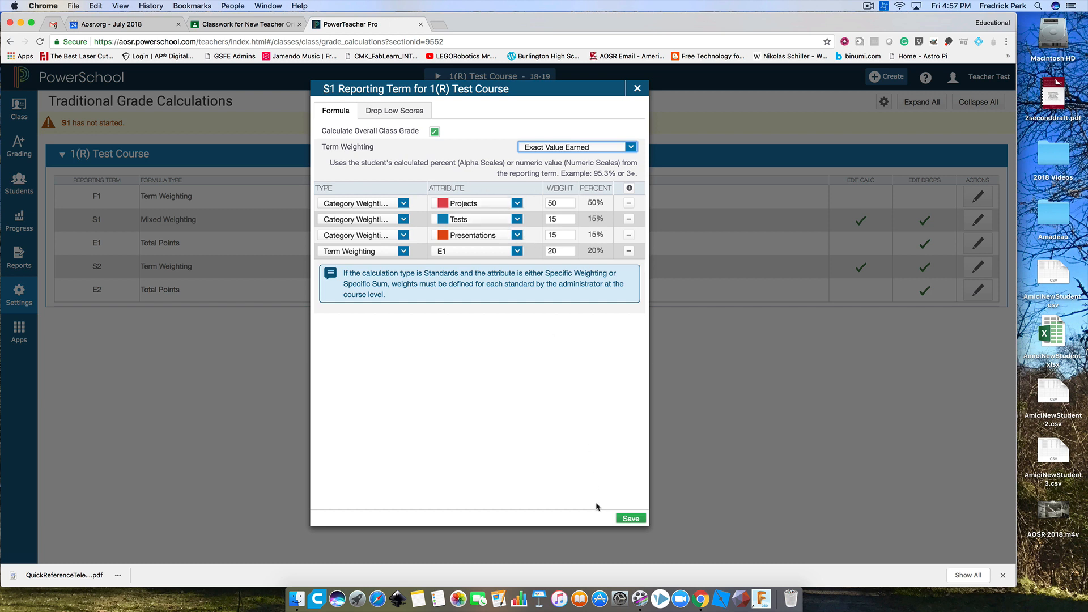
left_click(626, 520)
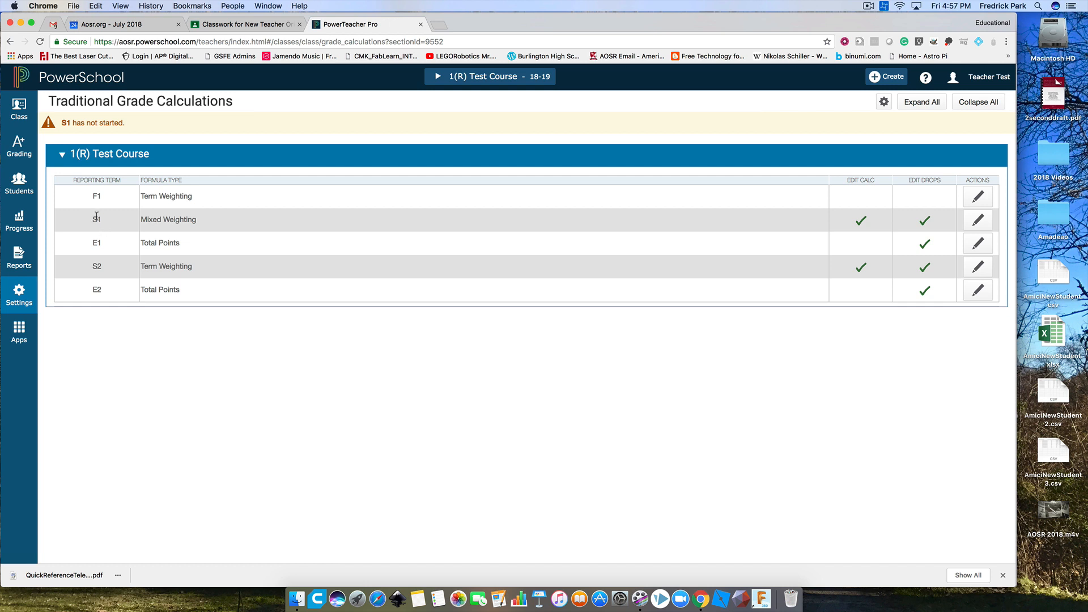
- Edit the S2 grade calculation and add a Category Weighting row for Projects with weight 50
left_click(980, 271)
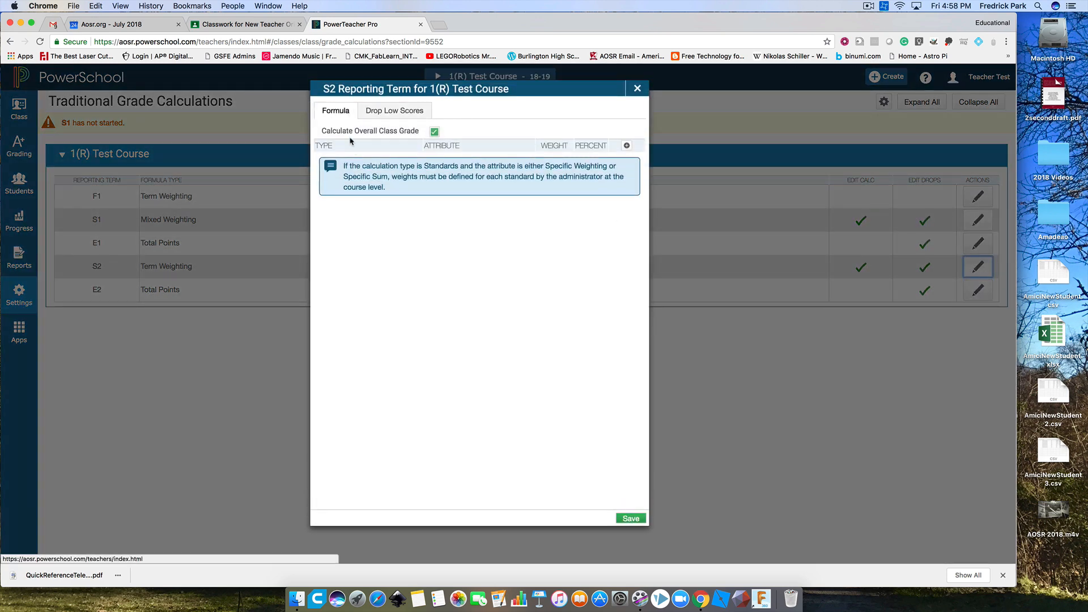
left_click(627, 145)
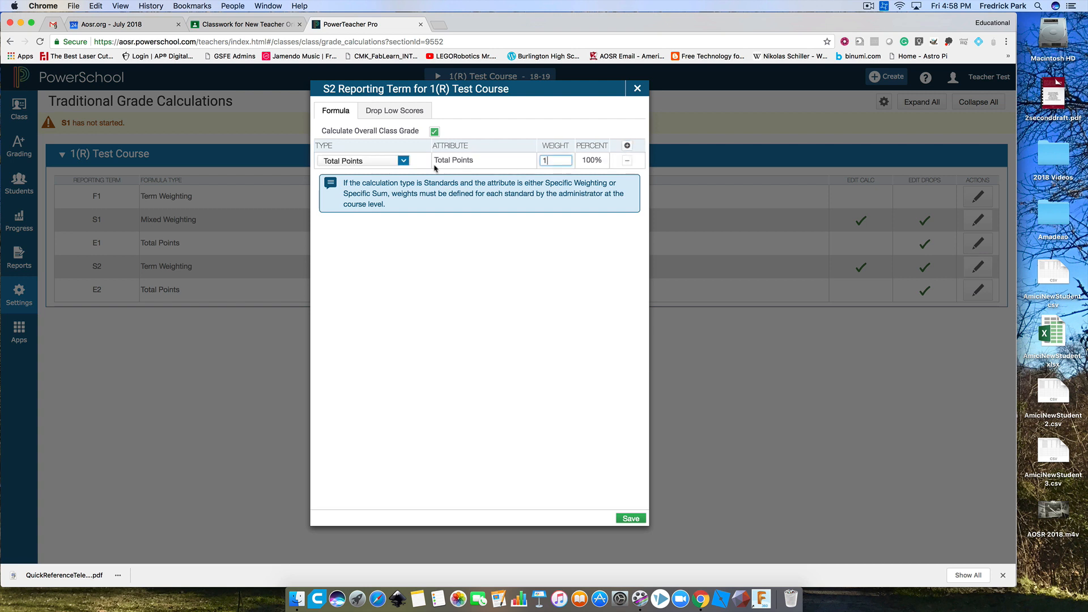
left_click(400, 161)
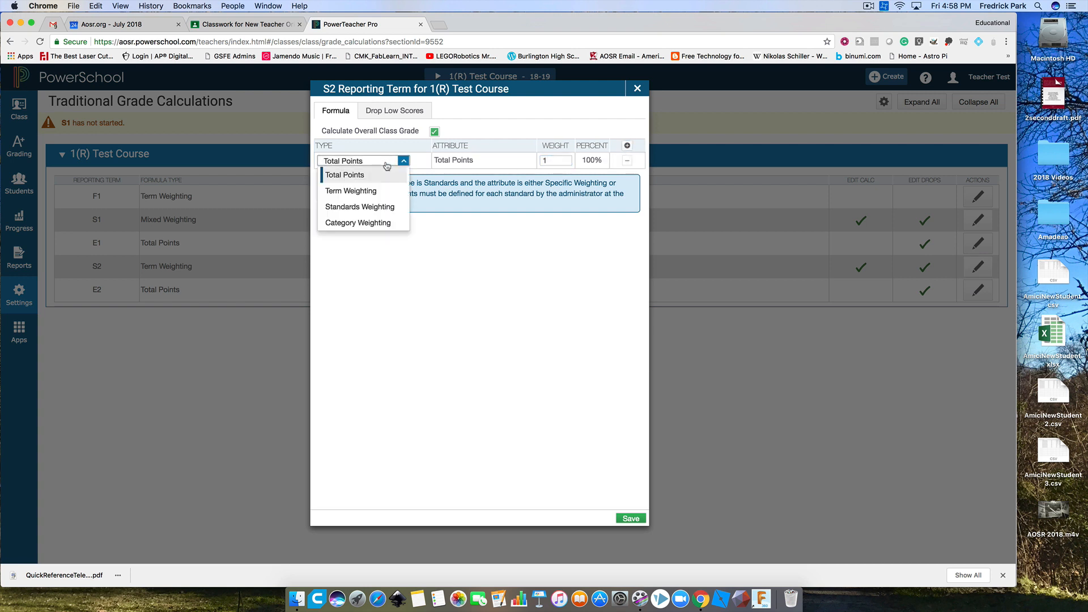
left_click(364, 223)
left_click_drag(558, 162, 543, 162)
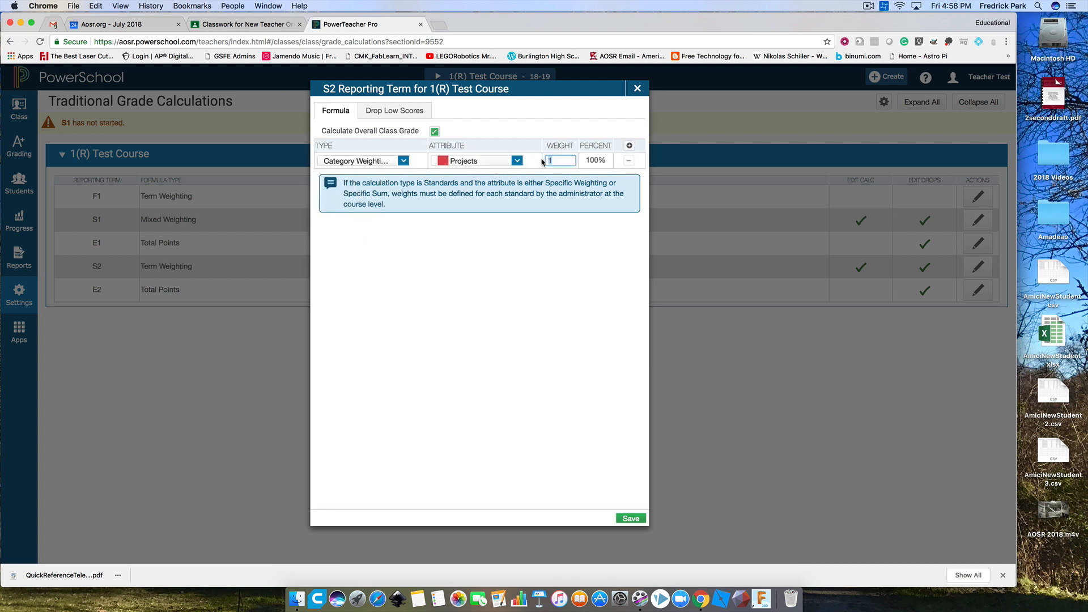
type("50")
- Add a Category Weighting row for Tests with weight 15 to the S2 formula
left_click(629, 146)
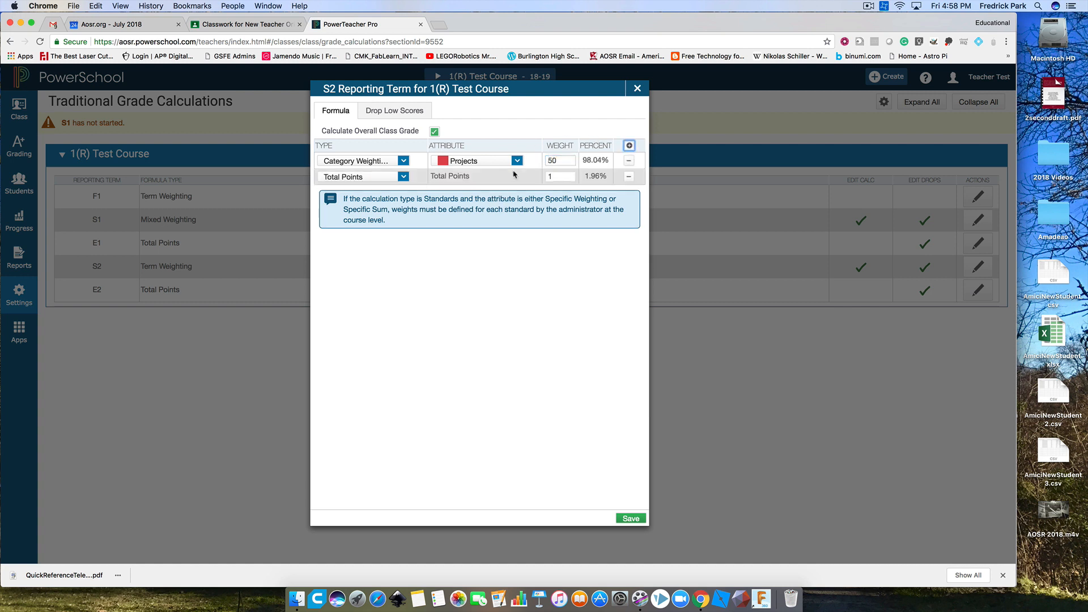
left_click(377, 178)
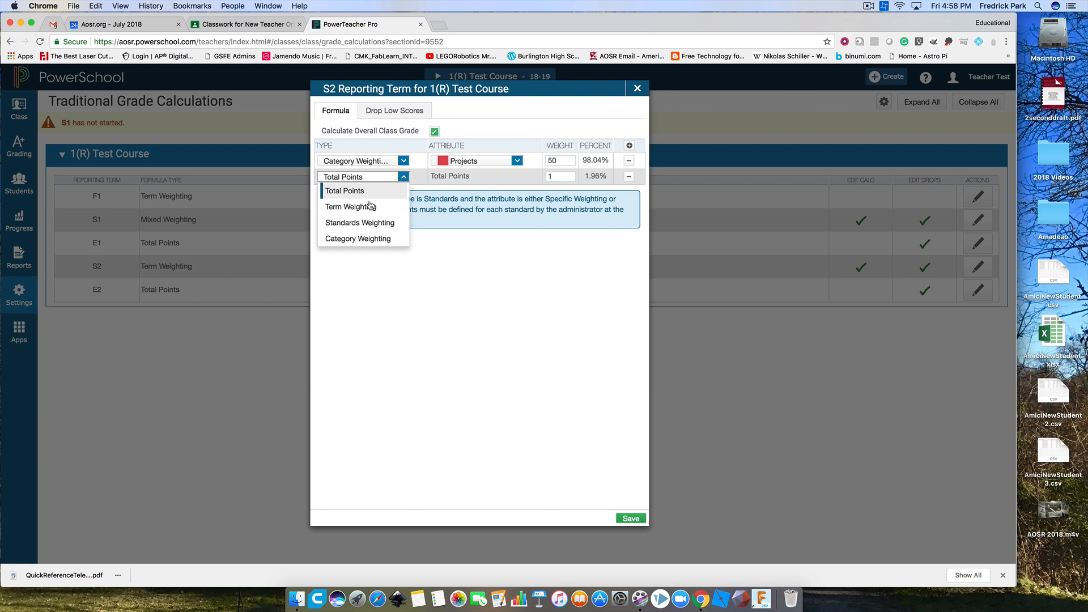
left_click(377, 239)
left_click(484, 178)
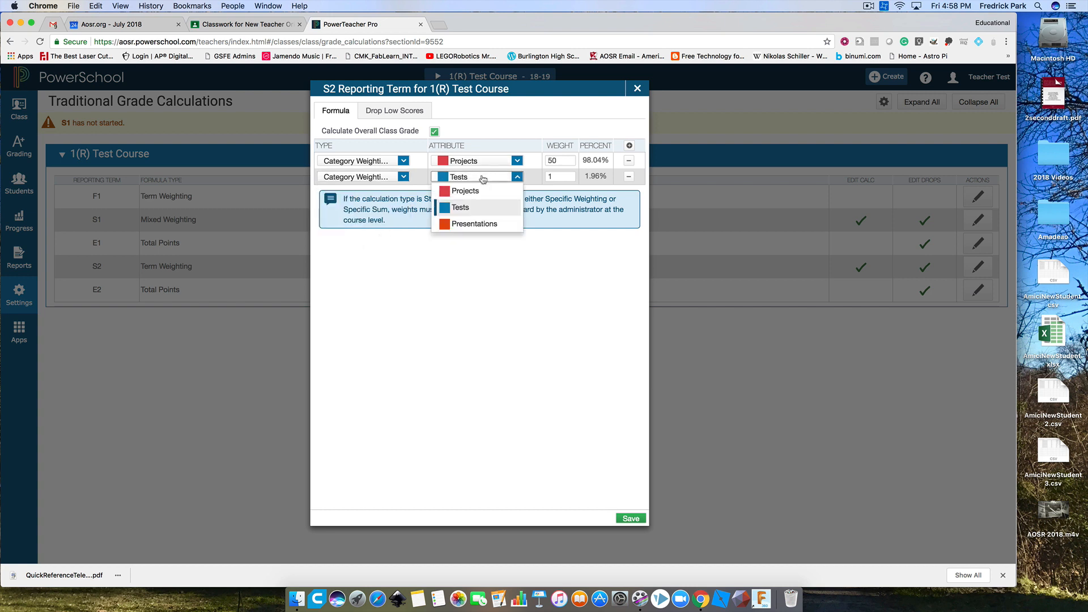
left_click(558, 175)
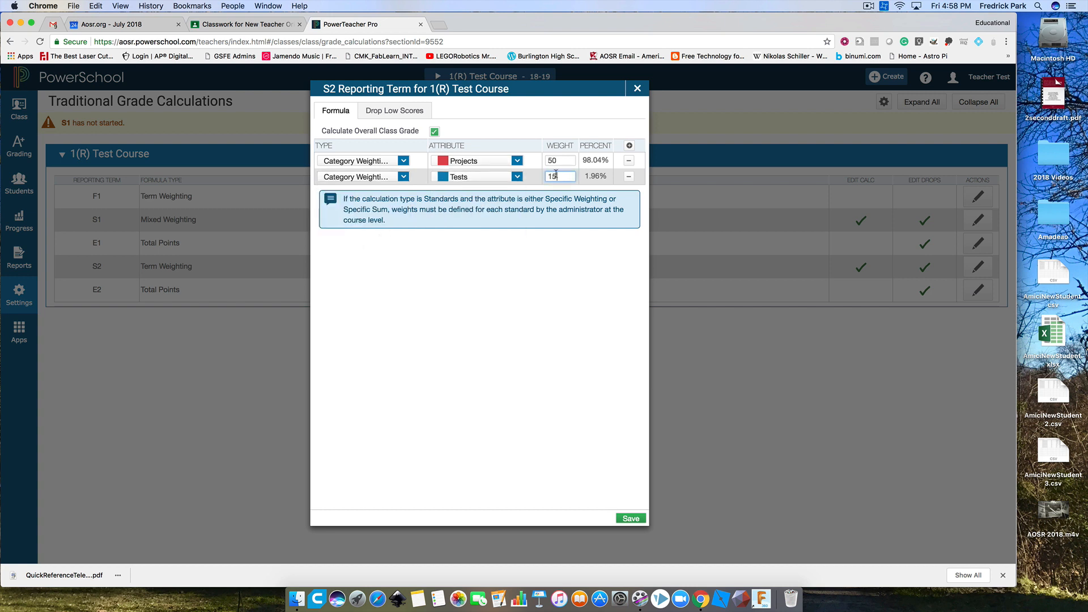
type("5")
- Add a Category Weighting row for Presentations with weight 15 to the S2 formula
left_click(629, 146)
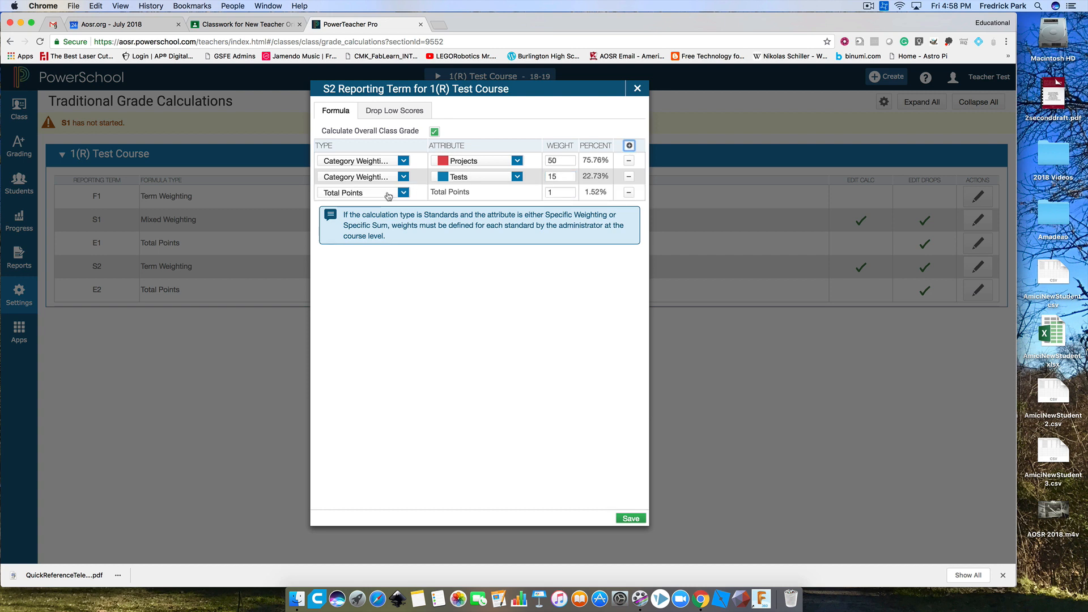
left_click(388, 196)
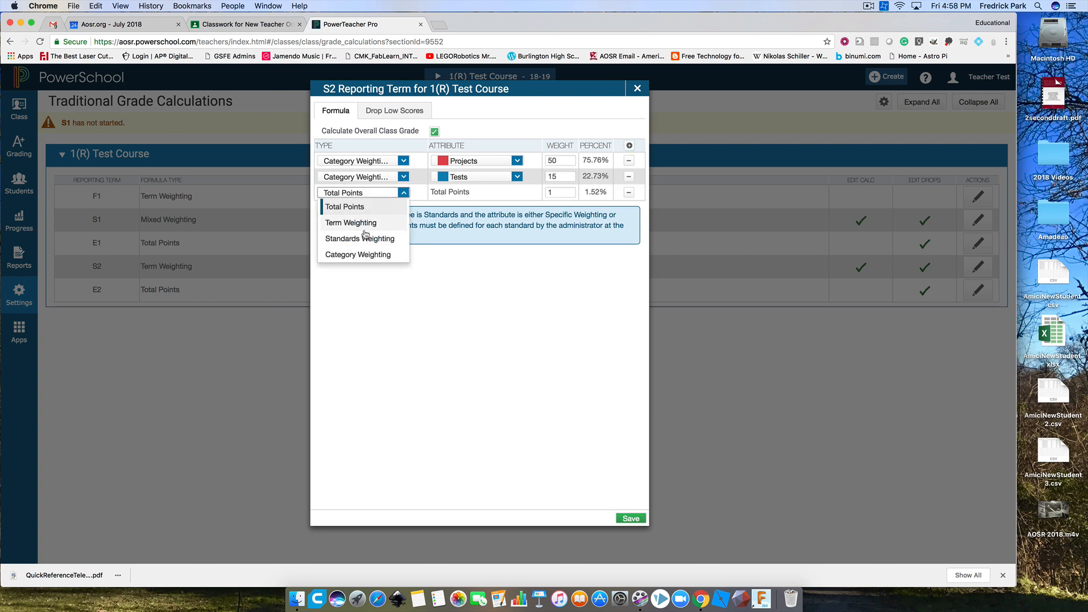
left_click(363, 255)
left_click(477, 193)
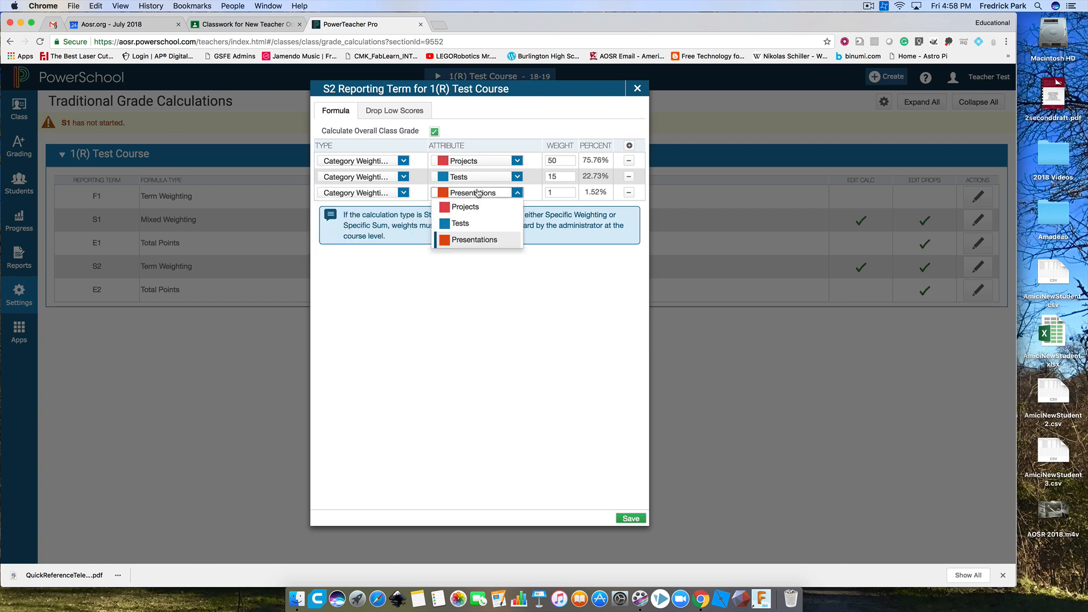
left_click(485, 240)
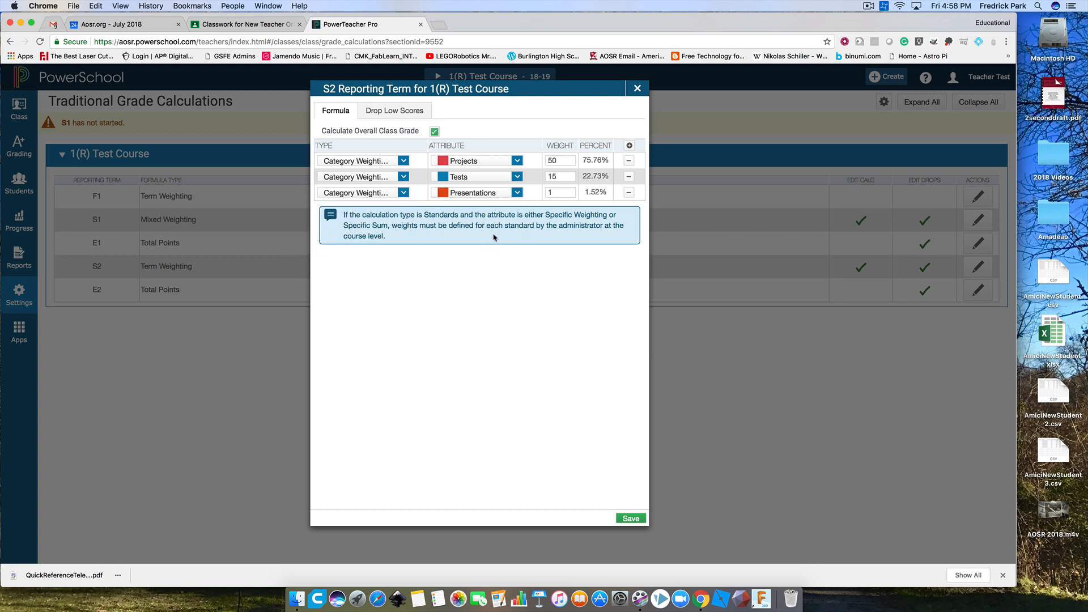
double_click(549, 191)
- Add a Term Weighting row for E2 to the S2 formula, enter its weight, and save the S2 grade calculation
left_click(629, 146)
left_click(360, 208)
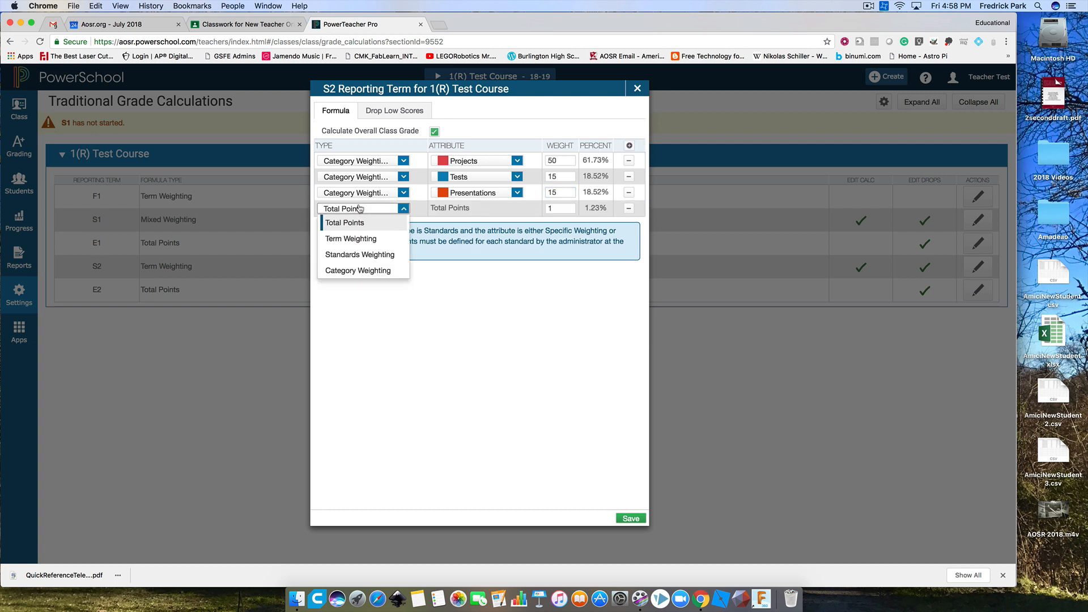
left_click(360, 238)
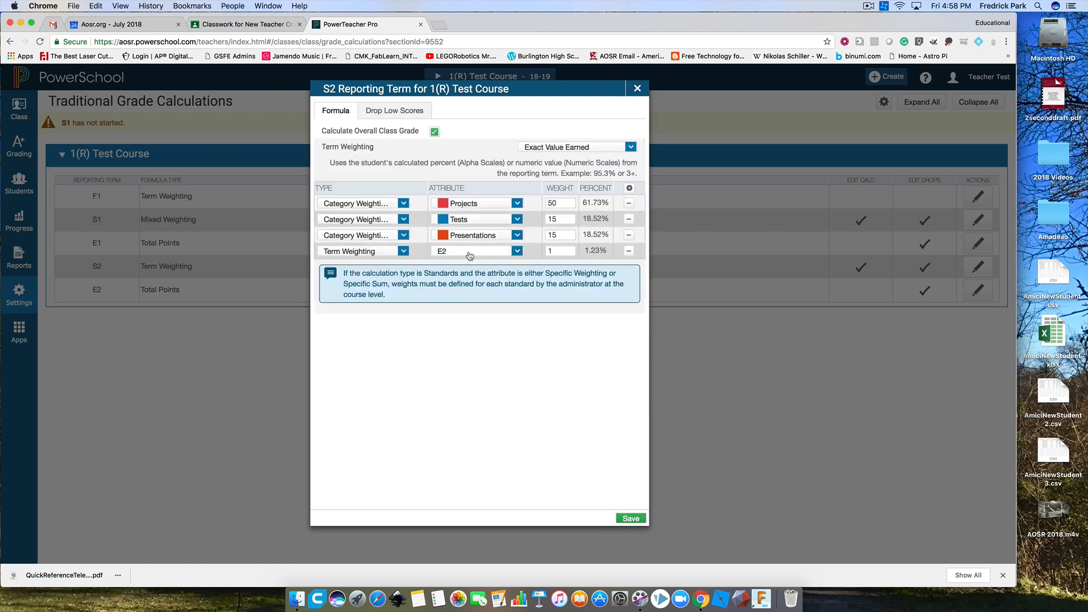
left_click(551, 251)
left_click(564, 337)
left_click(637, 519)
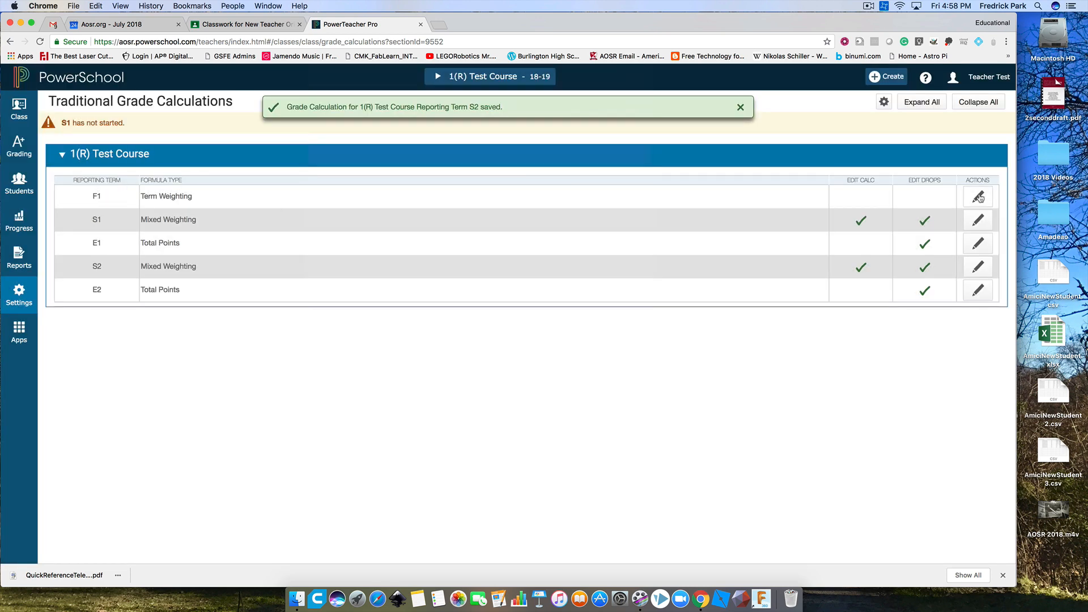
- Review how the F1 reporting term weights its terms, and close its formula without changes
left_click(979, 197)
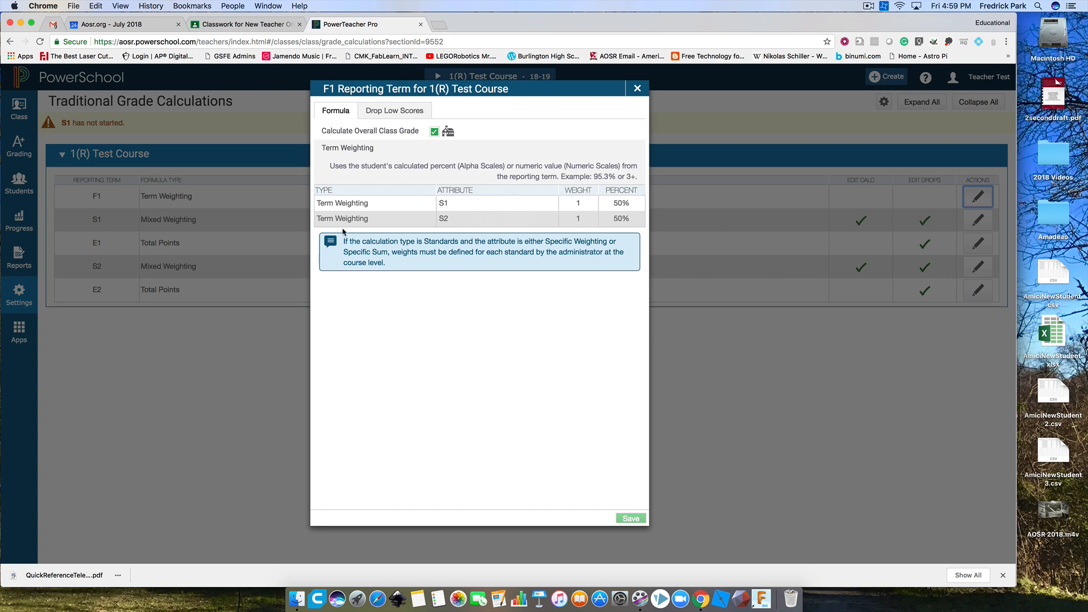
left_click(636, 93)
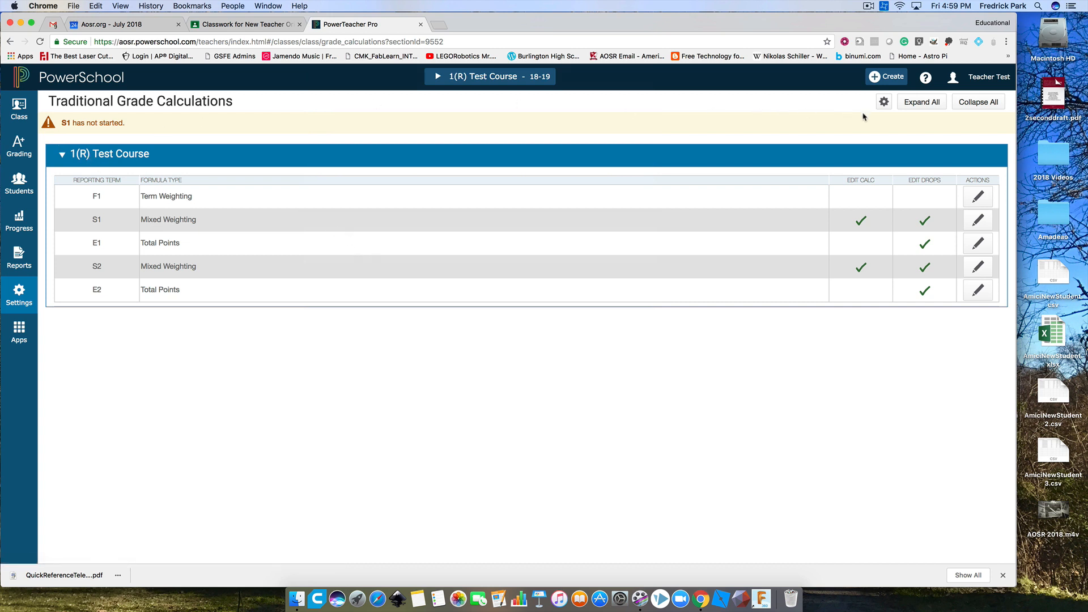
- Start a new assignment for 1(R) Test Course named Robot 1 and assign it to the Projects category
left_click(877, 79)
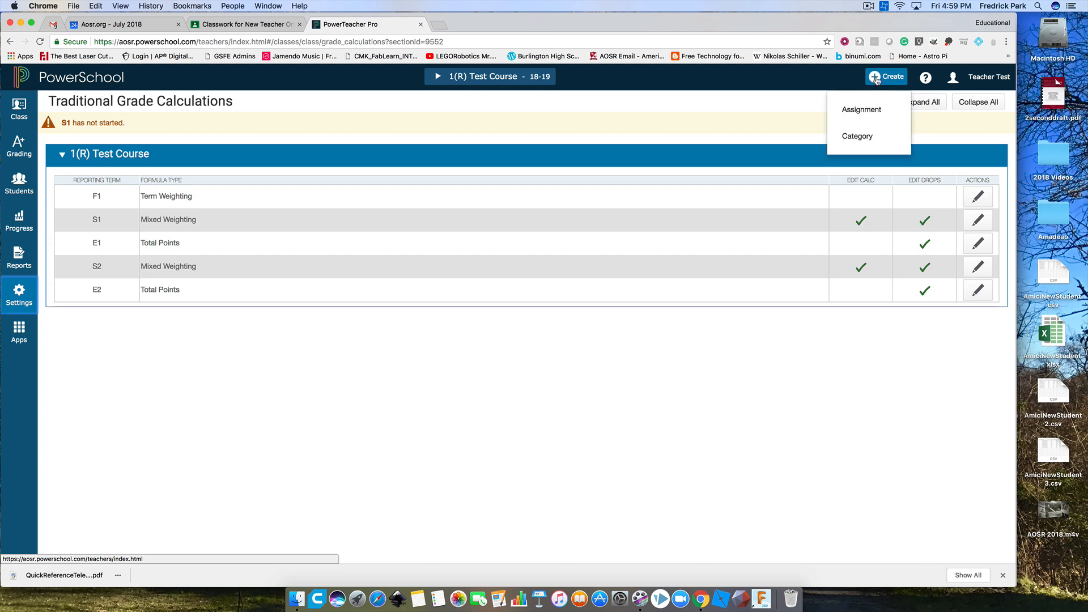
left_click(863, 112)
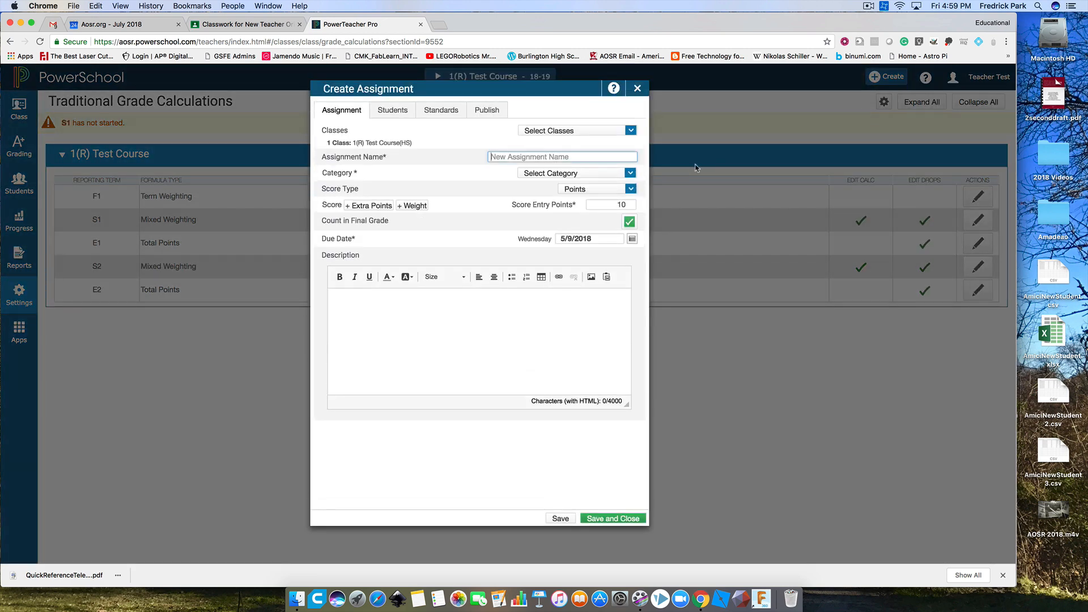
left_click(559, 131)
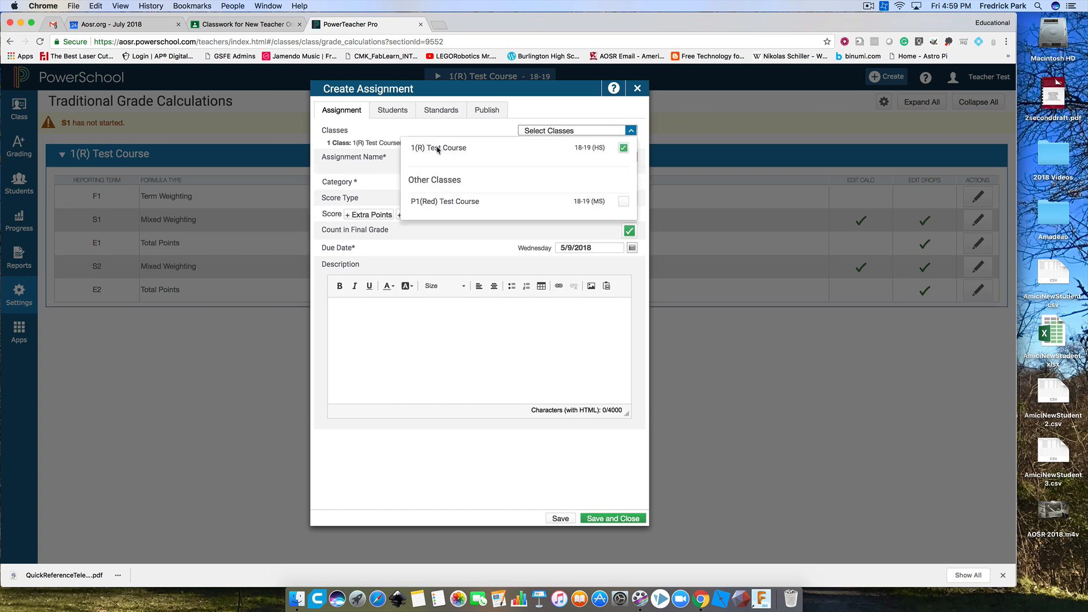
left_click(374, 165)
left_click(503, 155)
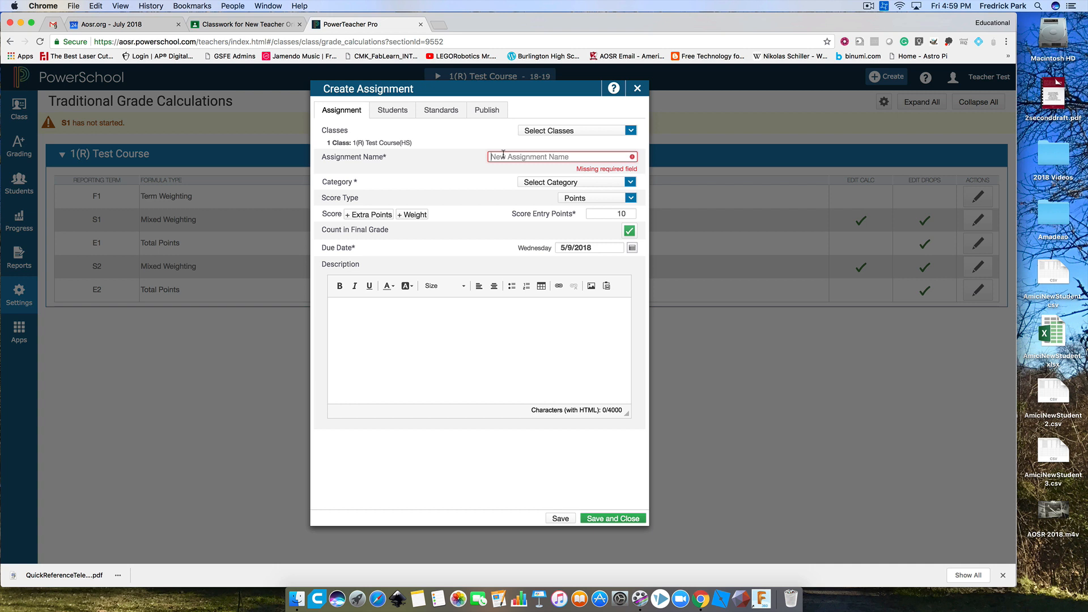
type("Robot 1")
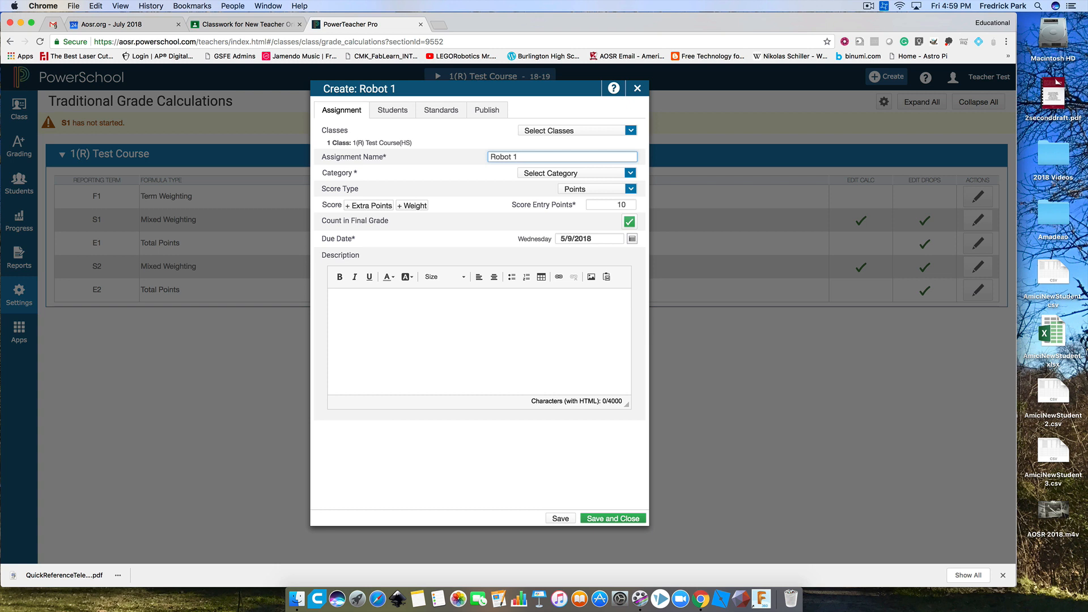
left_click(544, 173)
left_click(546, 189)
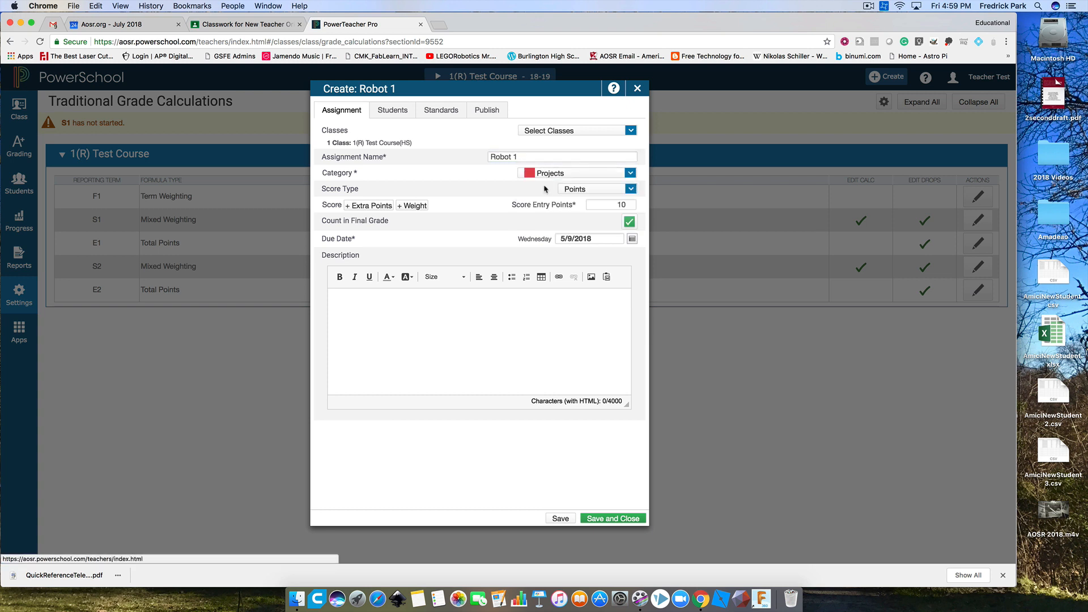
- Review the score type options for Robot 1, keep Points, and save and close the assignment
left_click(599, 189)
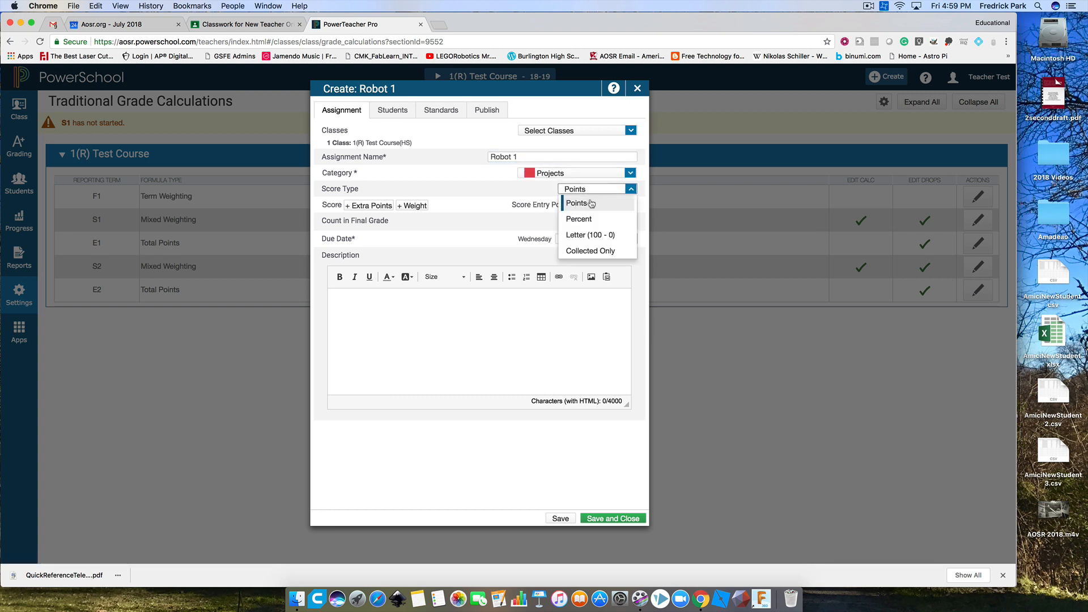
left_click(590, 203)
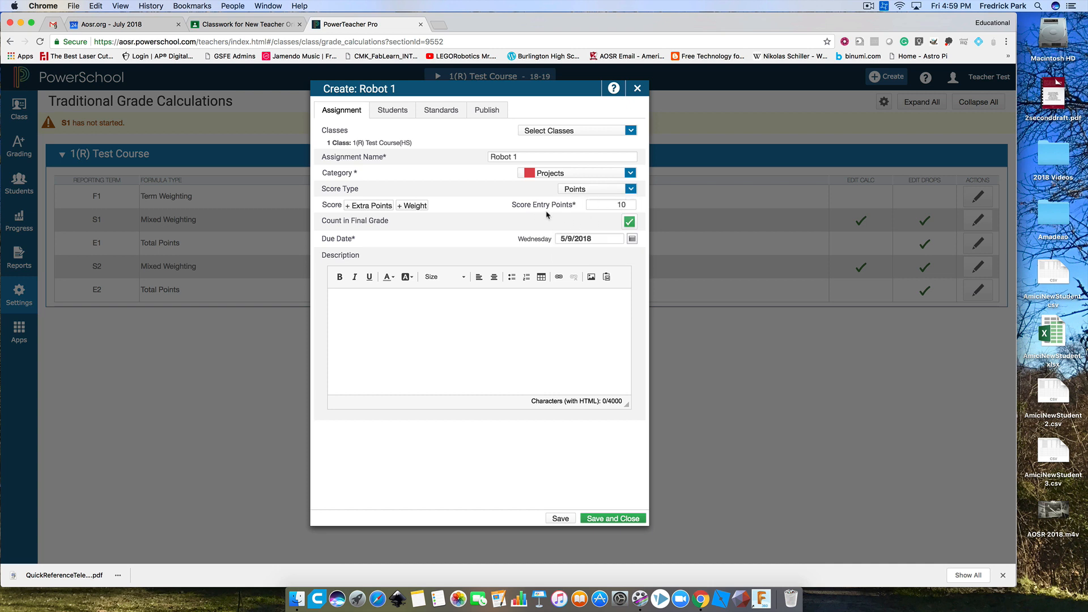
left_click(616, 190)
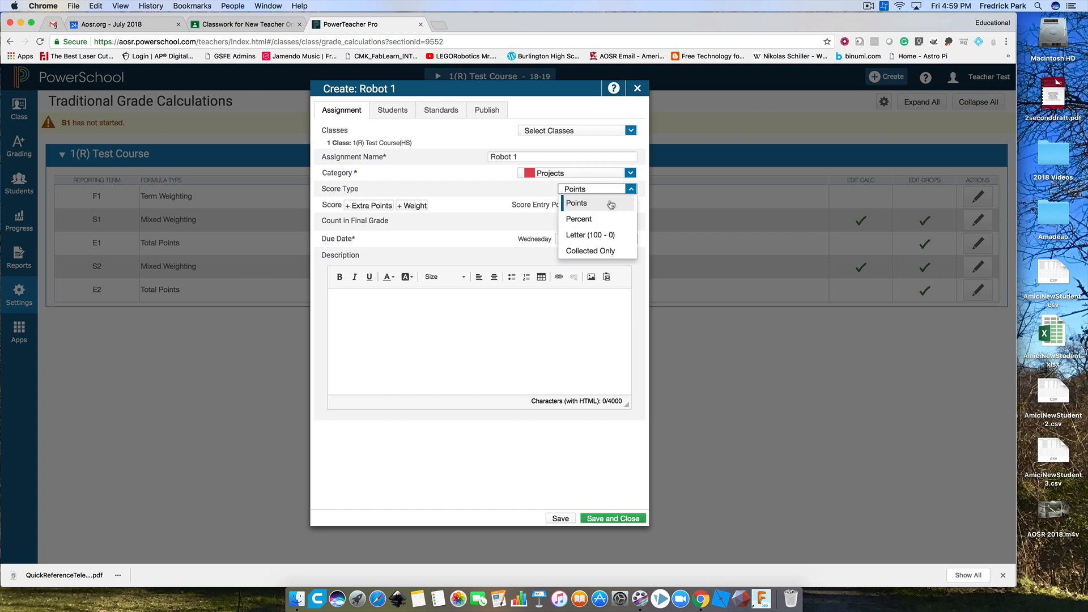
left_click(530, 191)
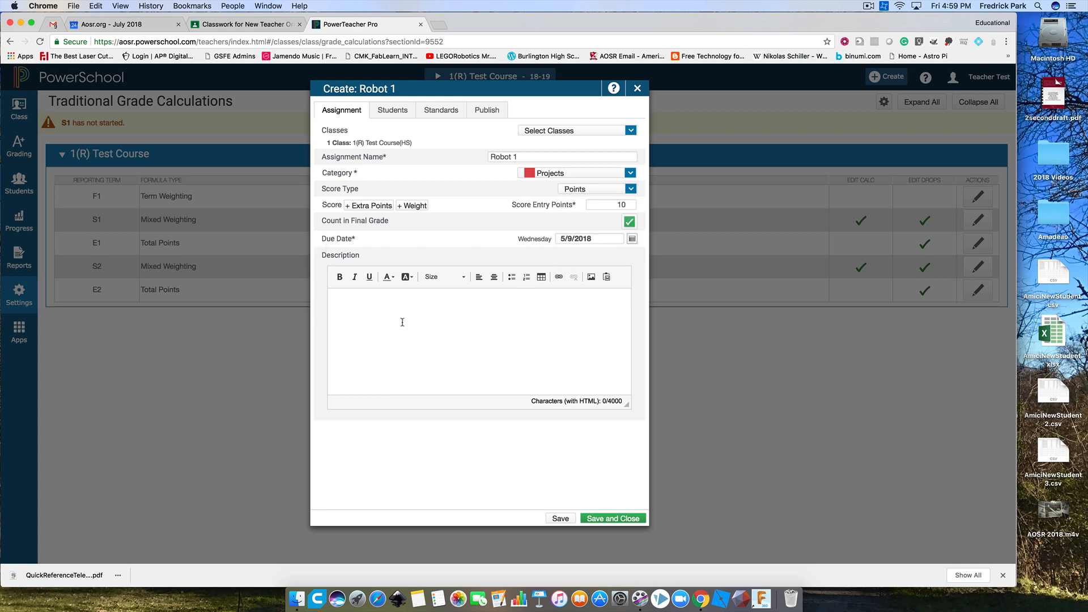
left_click(351, 305)
left_click(623, 519)
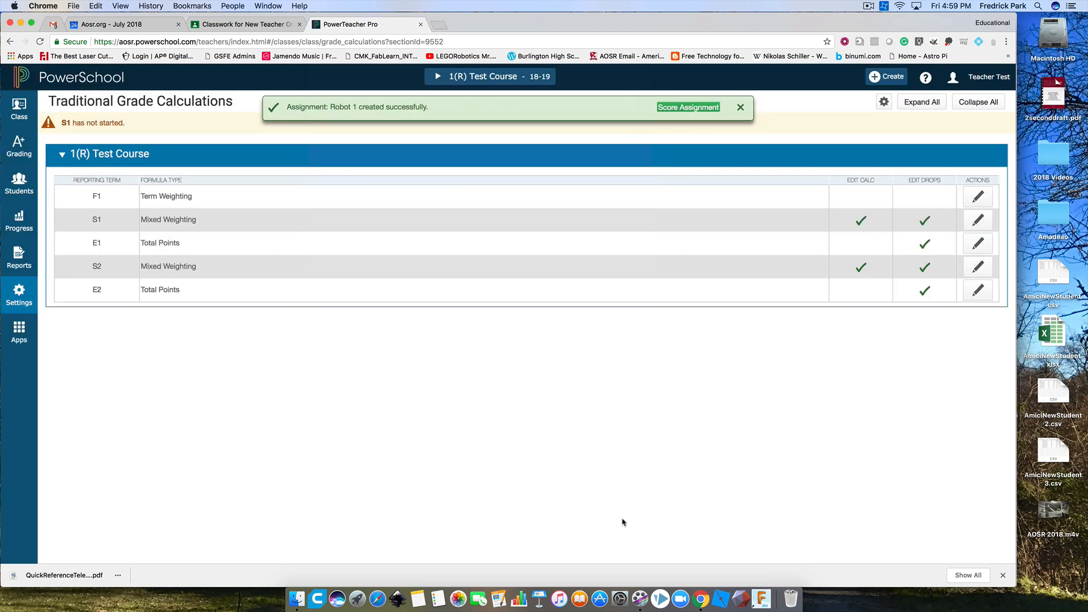
- Start another assignment for 1(R) Test Course named AR Presentation and assign it to the Presentations category
left_click(891, 80)
left_click(866, 114)
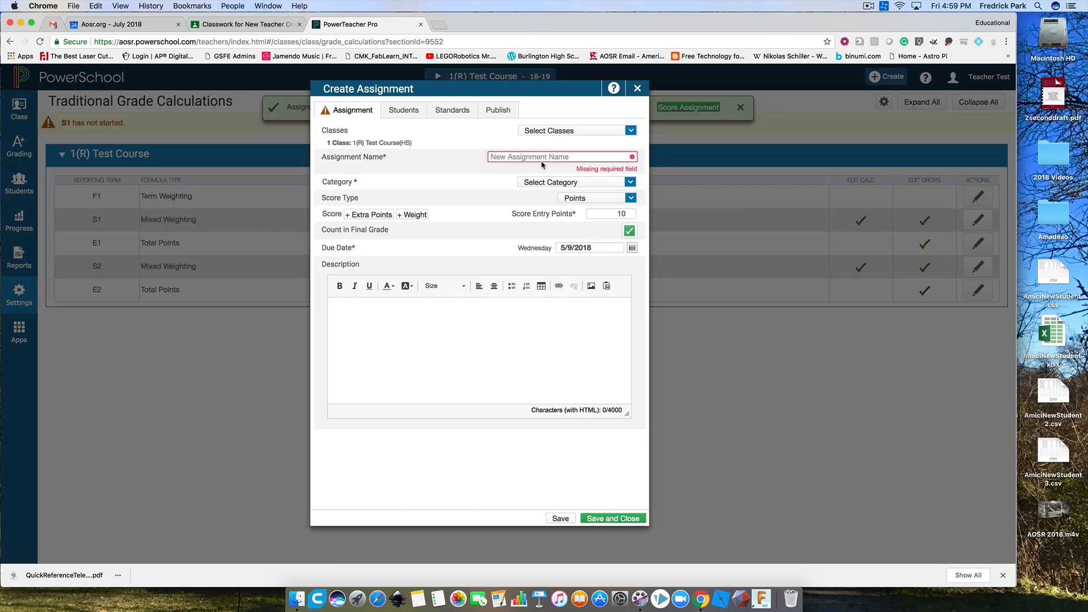
left_click(554, 131)
left_click(553, 132)
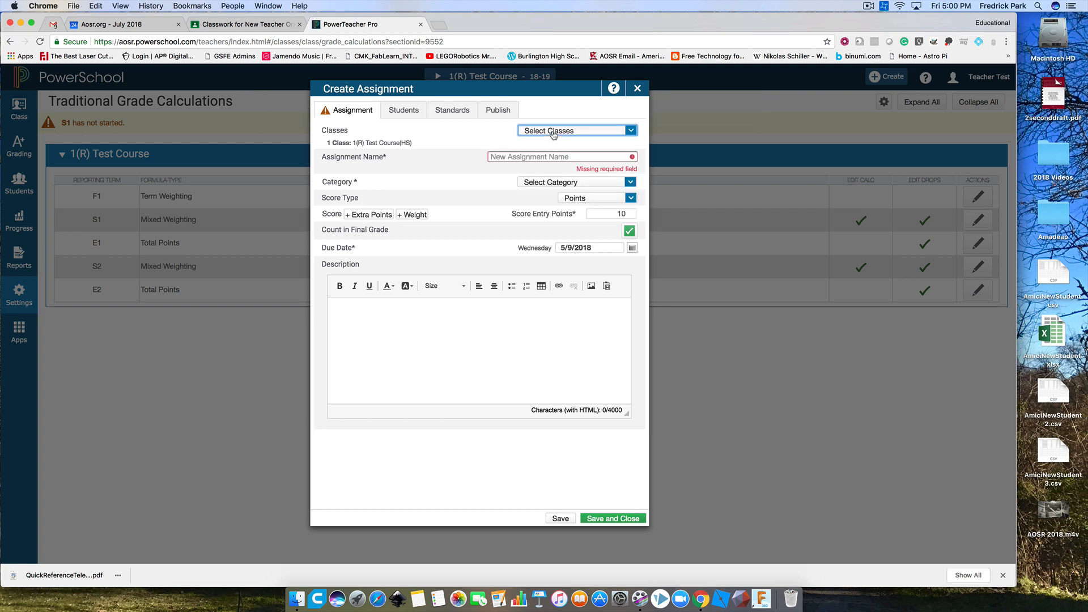
left_click(519, 158)
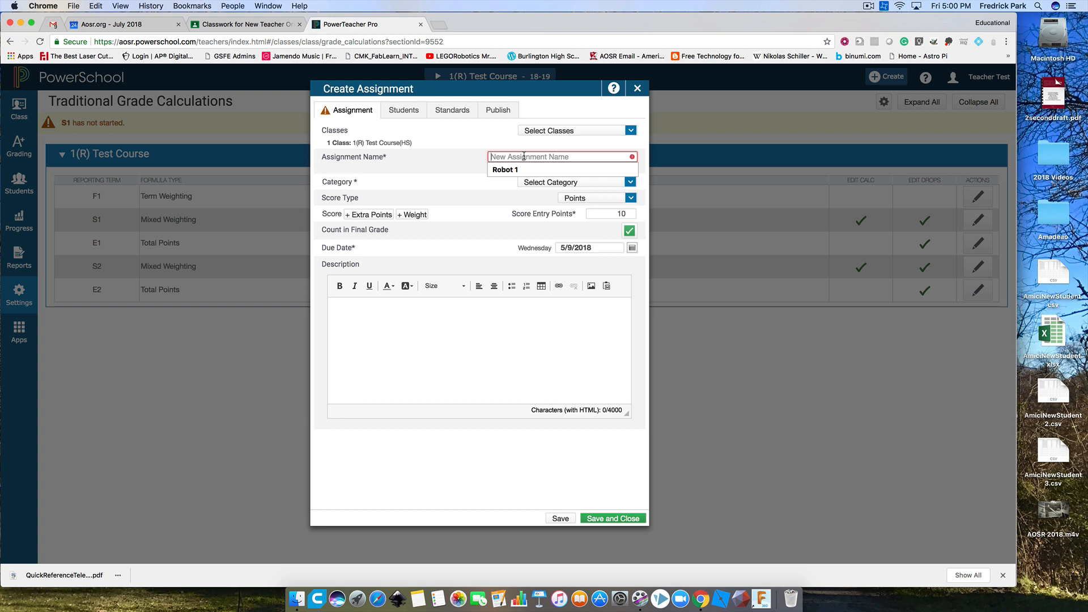
type("AR ")
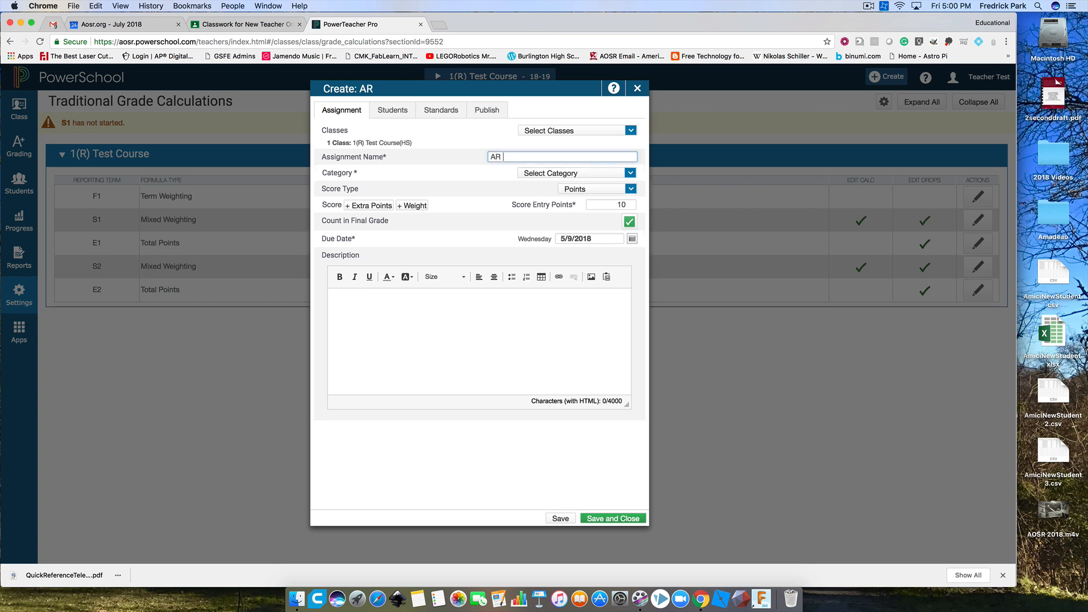
type("Presentation")
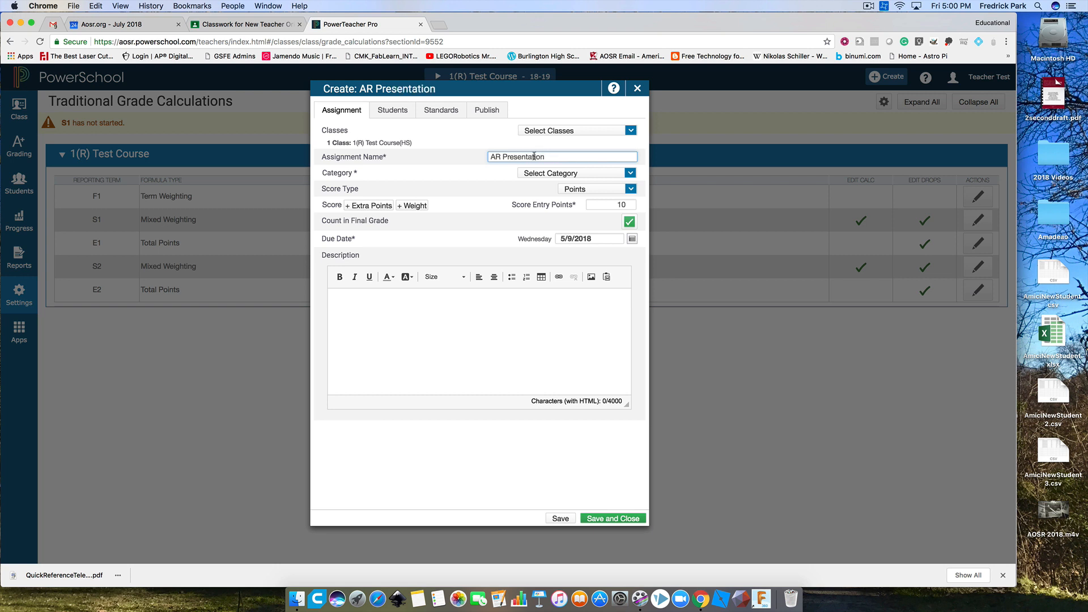
left_click(565, 173)
left_click(564, 218)
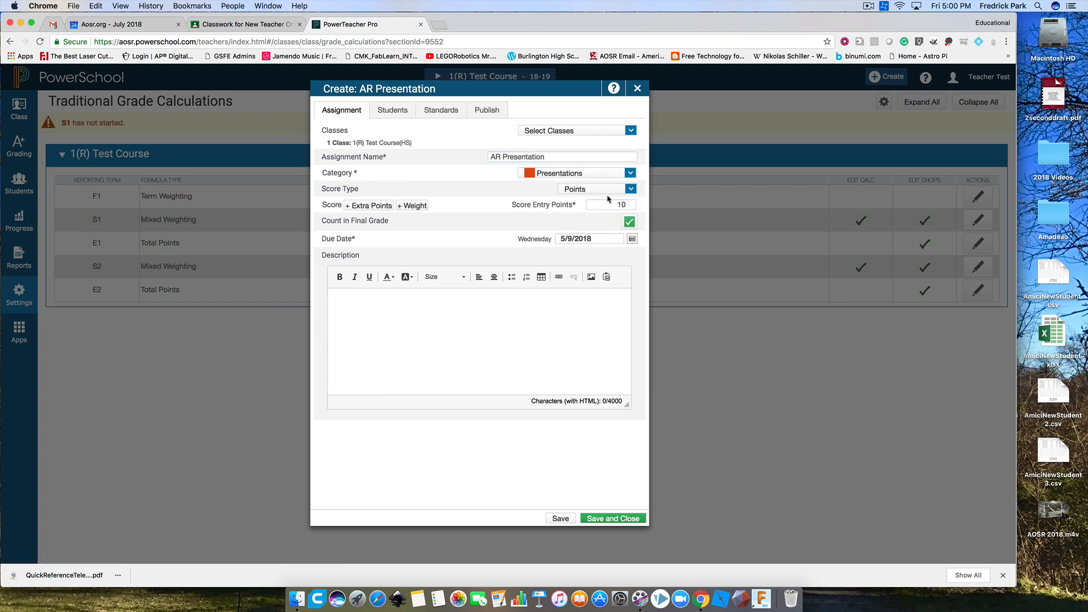
- Set the score entry points of AR Presentation to 20, and save and close the assignment
left_click(624, 204)
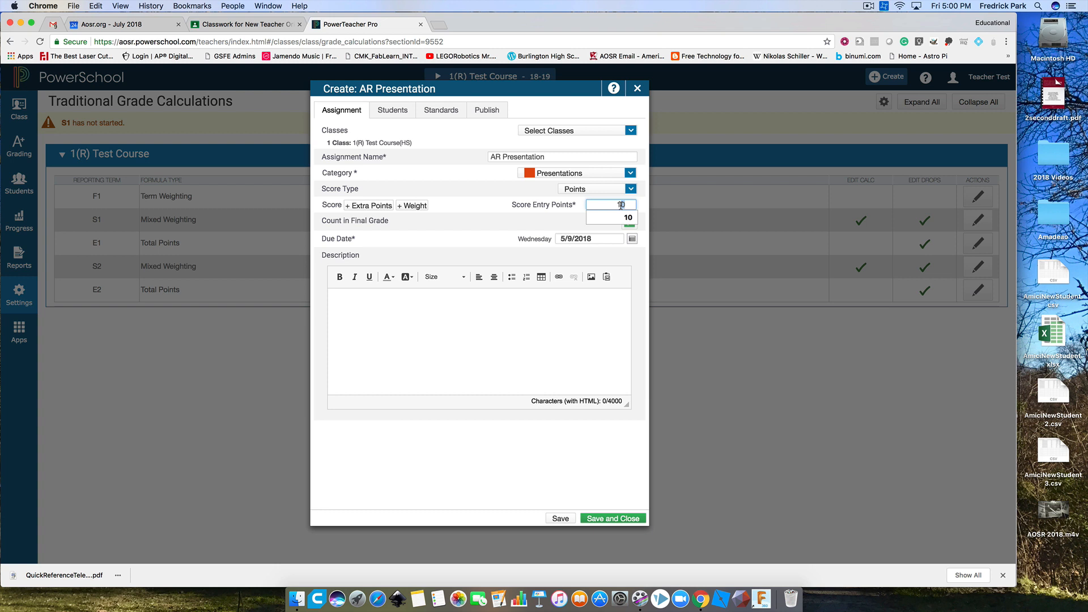
key("BackSpace")
key("BackSpace")
type("2")
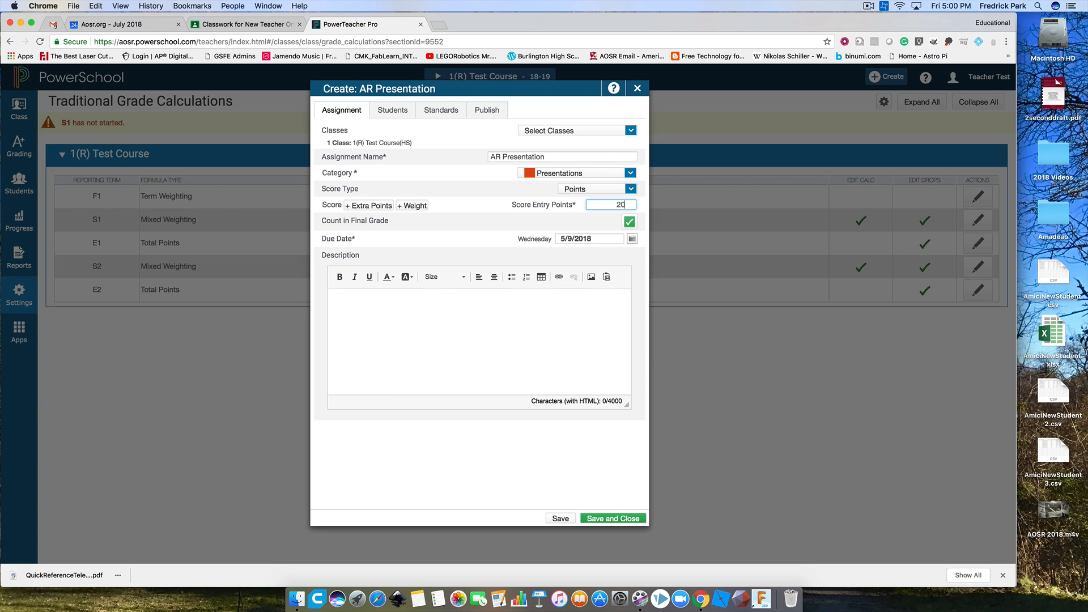
left_click(605, 519)
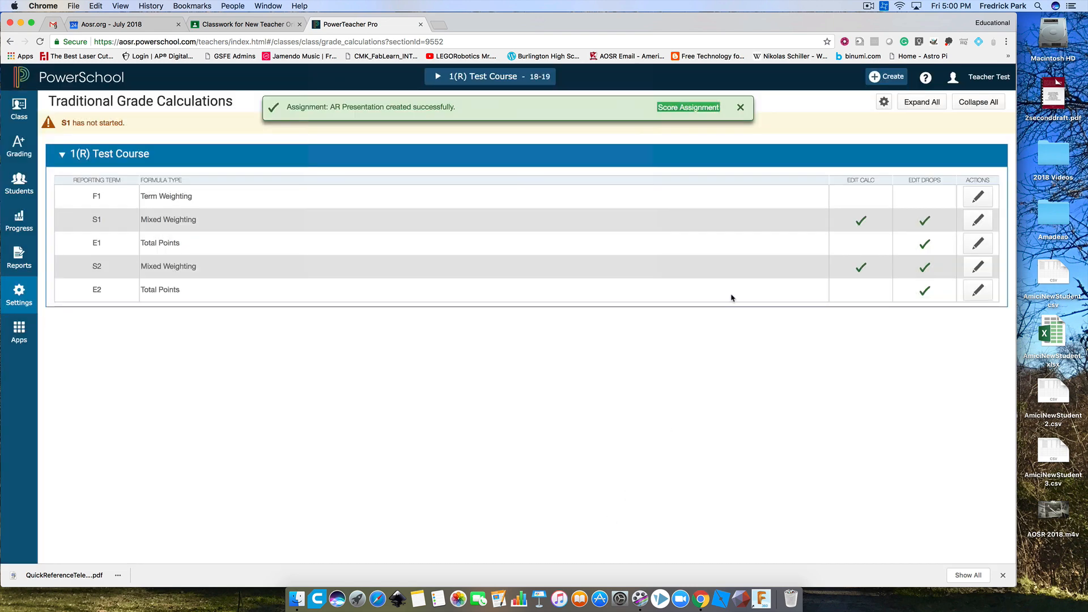
- Start a third assignment for 1(R) Test Course and name it Test on Tech Vocab
left_click(895, 86)
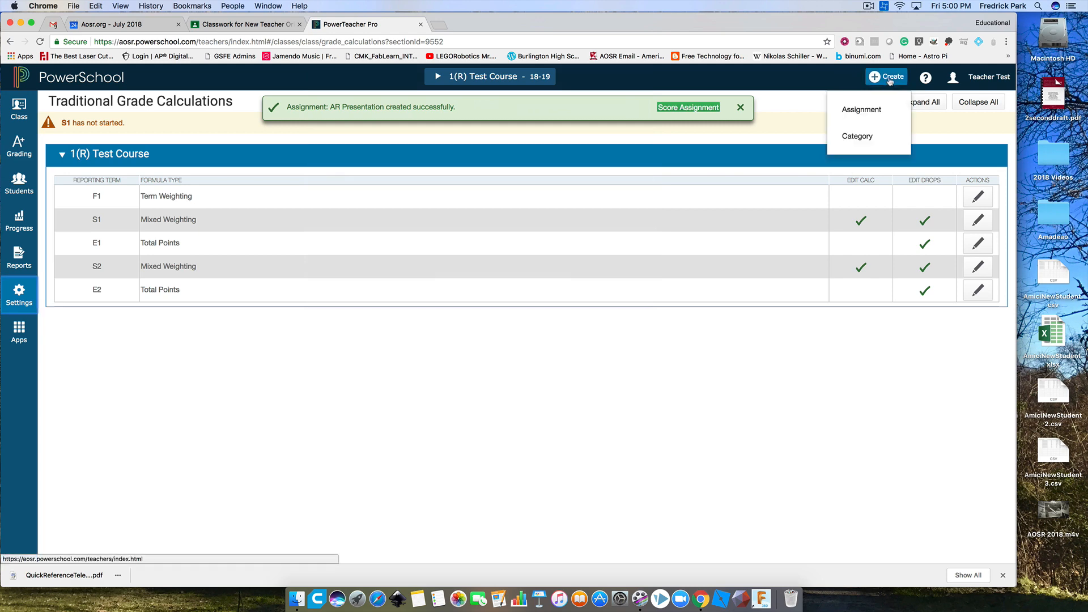
left_click(876, 111)
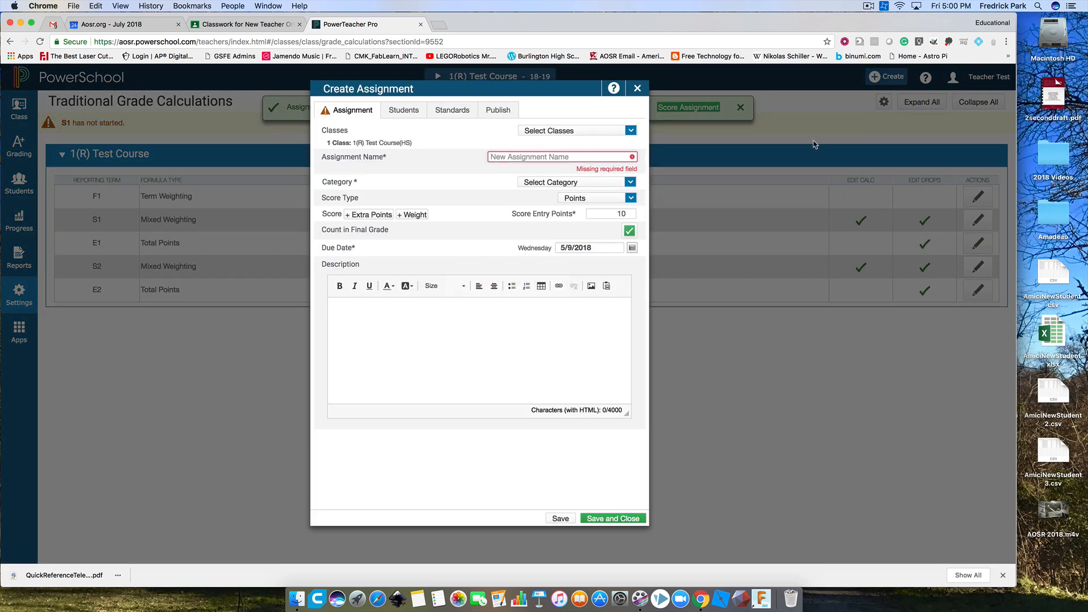
left_click(577, 131)
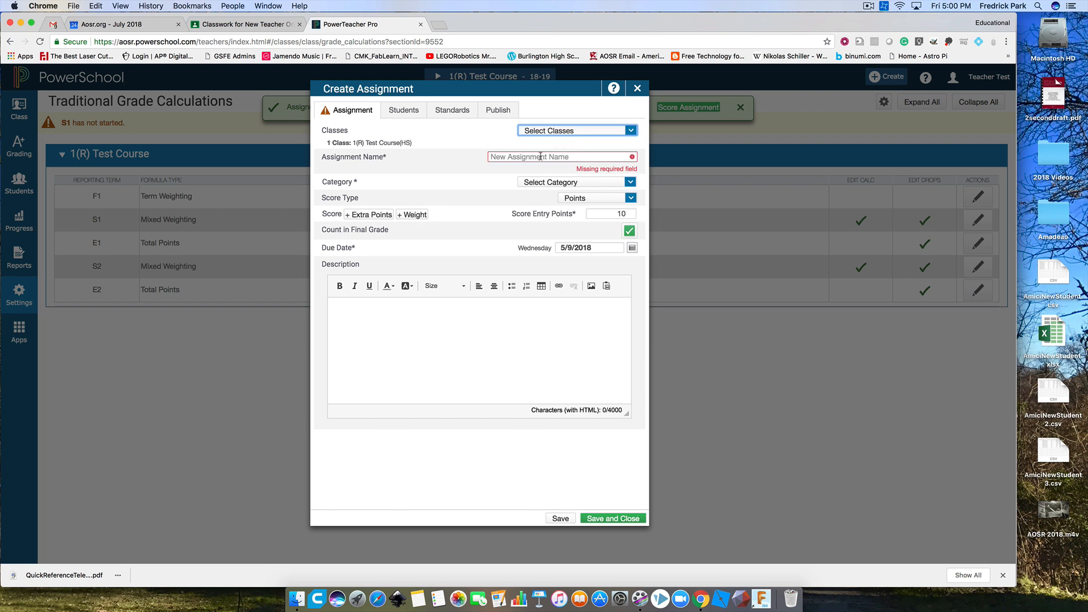
left_click(540, 157)
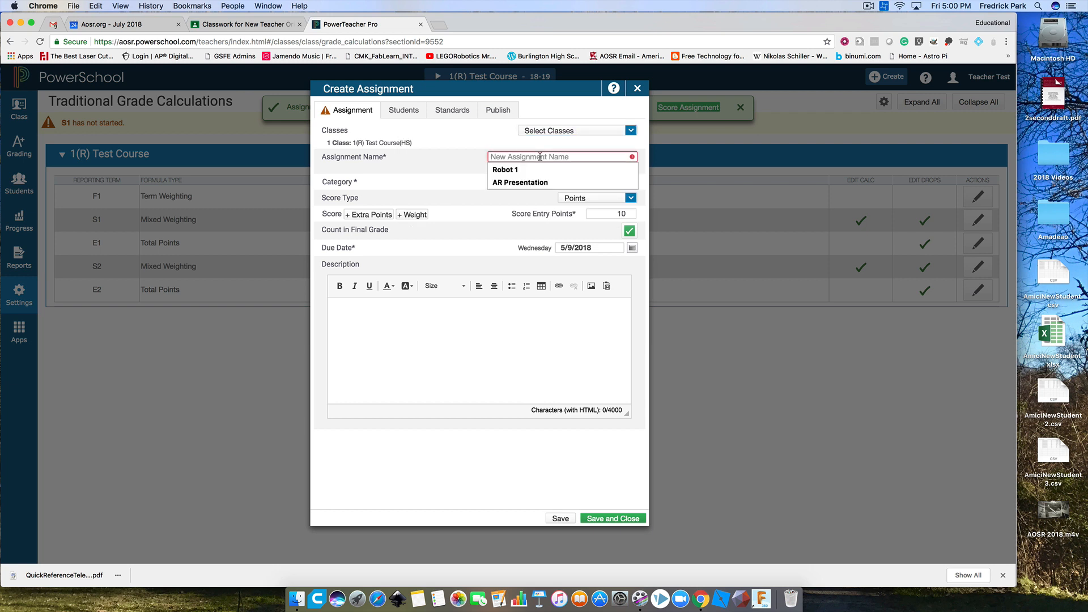
type("Test ")
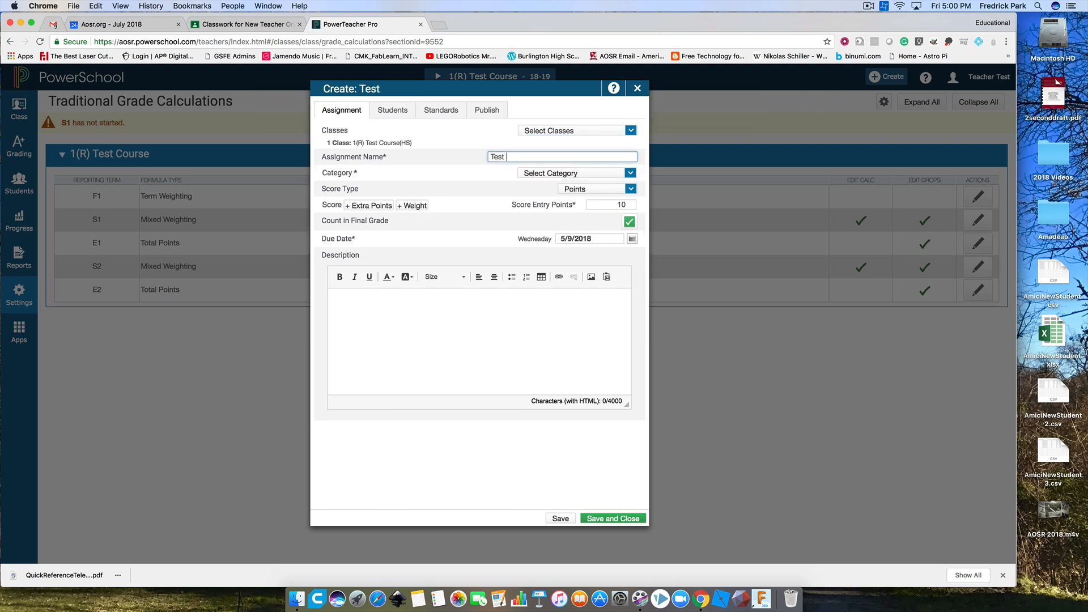
type("o")
type("n Vova")
key("BackSpace")
key("BackSpace")
key("BackSpace")
key("BackSpace")
type("Tech Vocab")
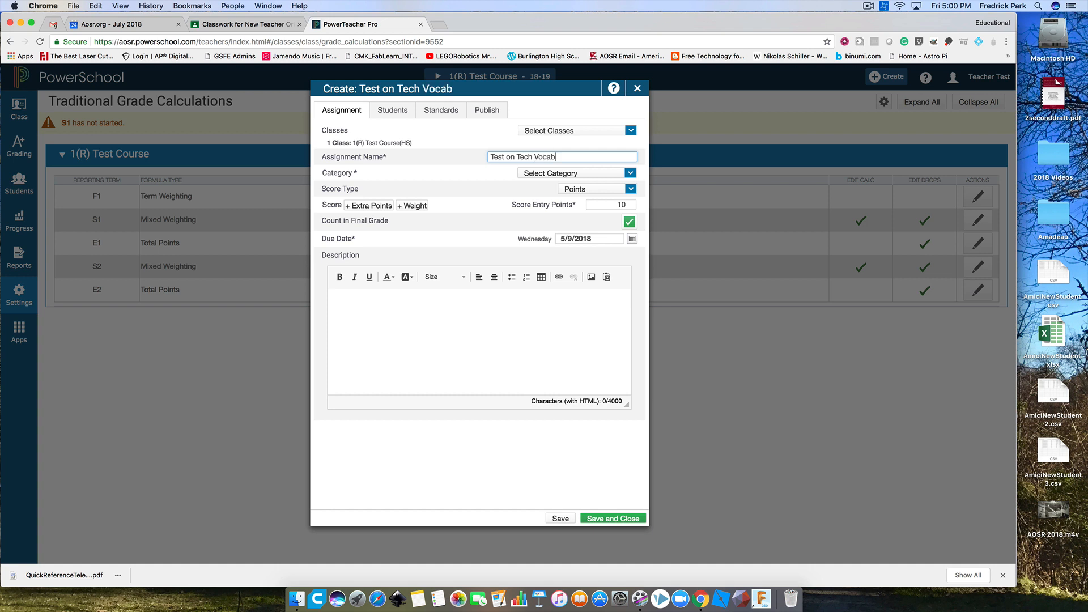
- Assign Test on Tech Vocab to the Tests category with 5 score entry points, and save and close it
left_click(587, 175)
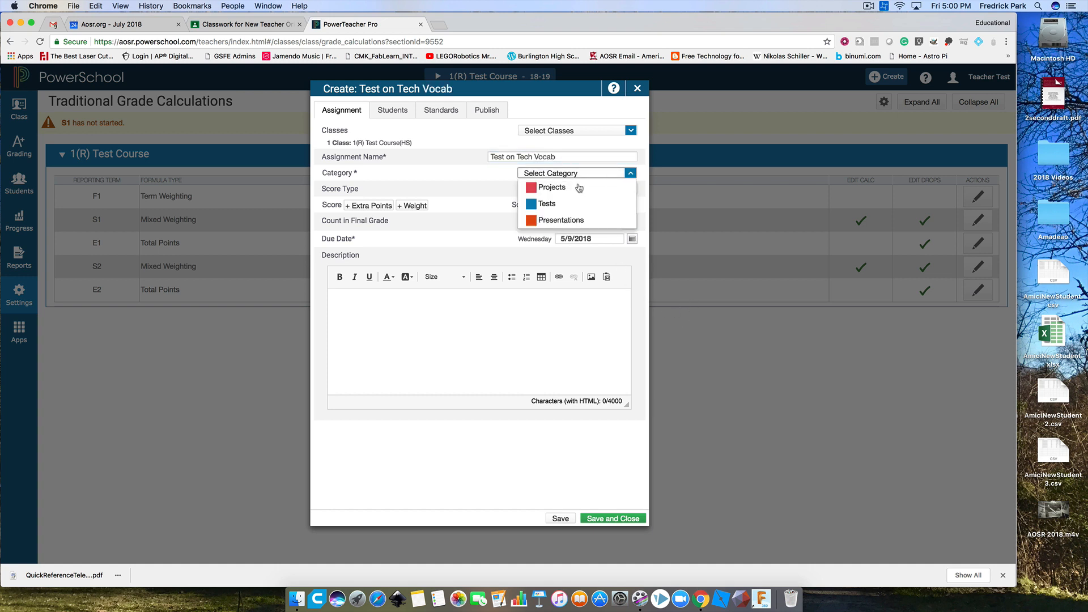
left_click(570, 205)
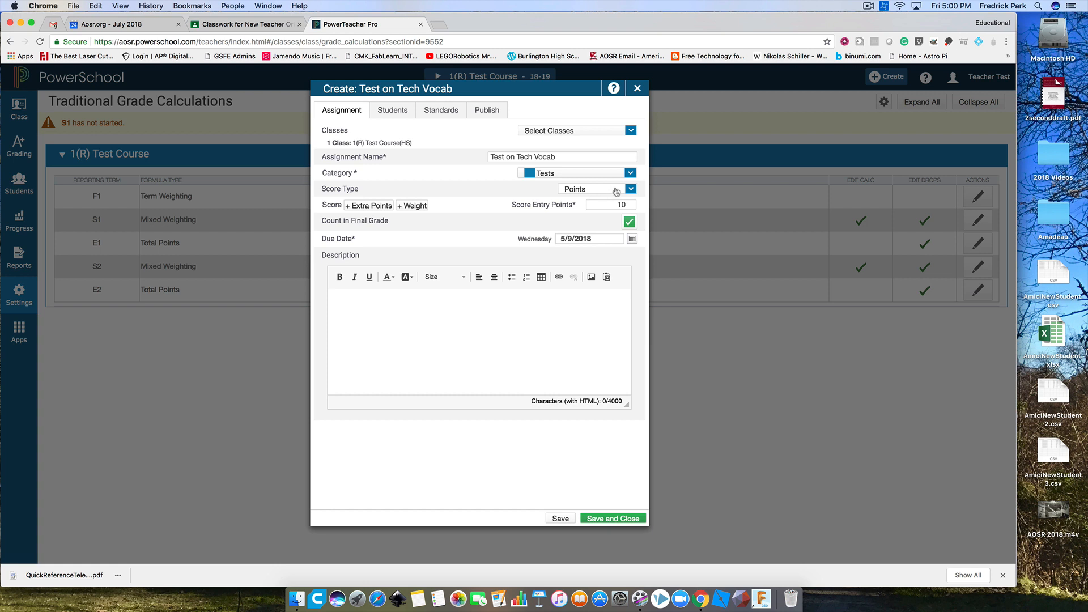
left_click(612, 189)
left_click(617, 191)
double_click(624, 203)
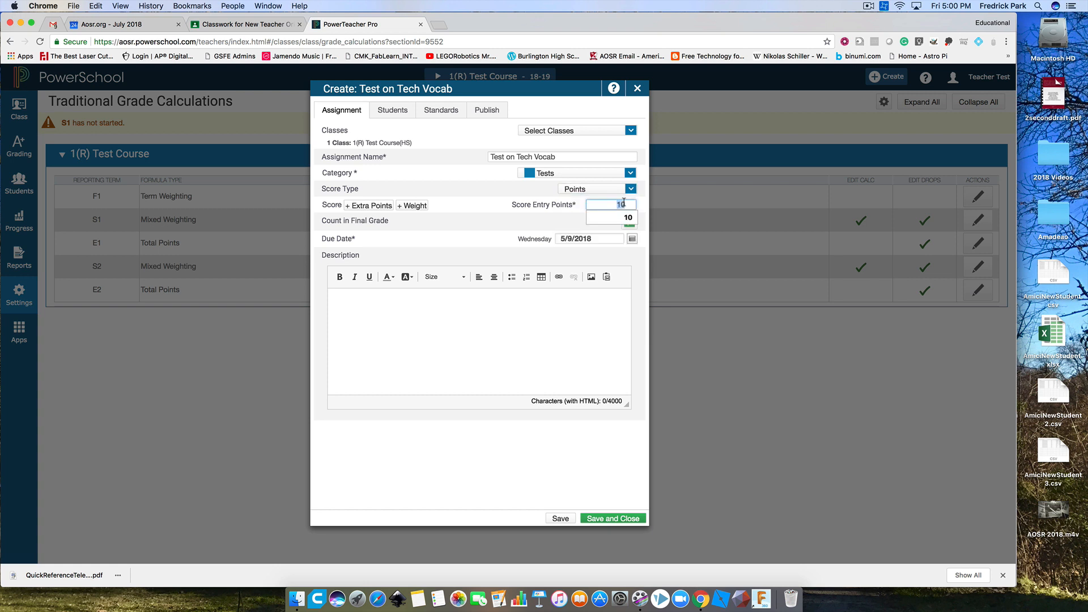
type("5")
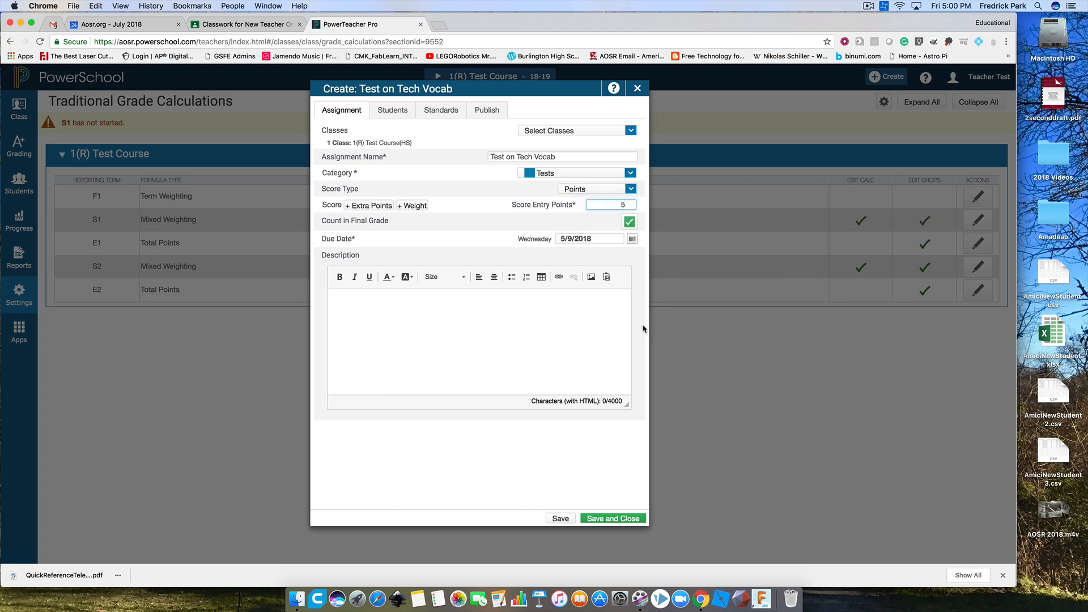
left_click(613, 518)
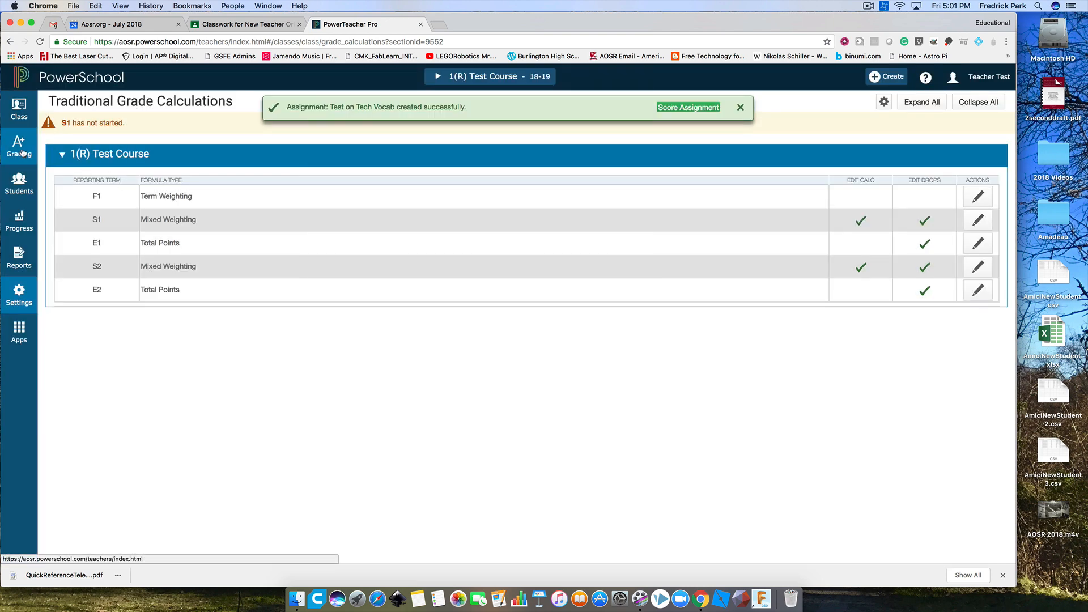
- Review the class's assignment list and the assignments shown for the individual student
left_click(21, 148)
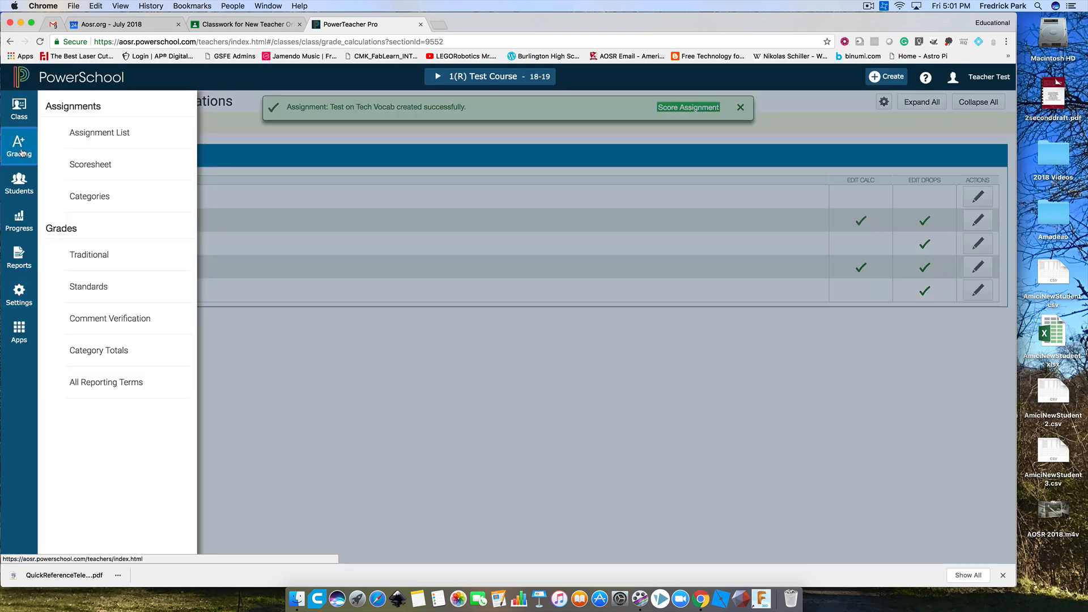
left_click(121, 134)
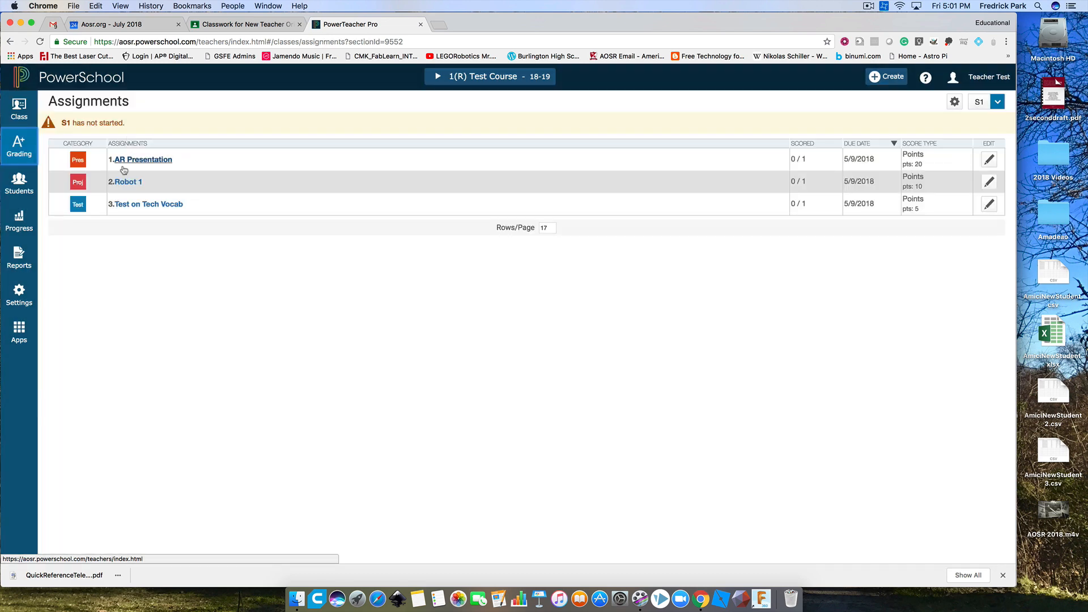
left_click(20, 182)
left_click(109, 136)
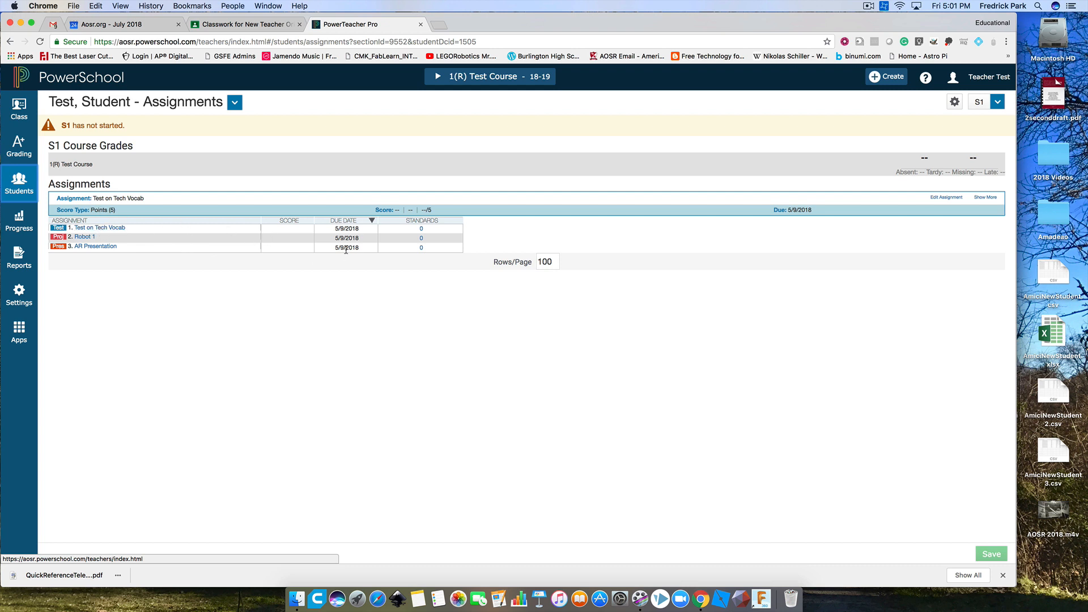
- Open AR Presentation from the class scoresheet, give the student a score of 18, and save the score
left_click(21, 150)
left_click(91, 165)
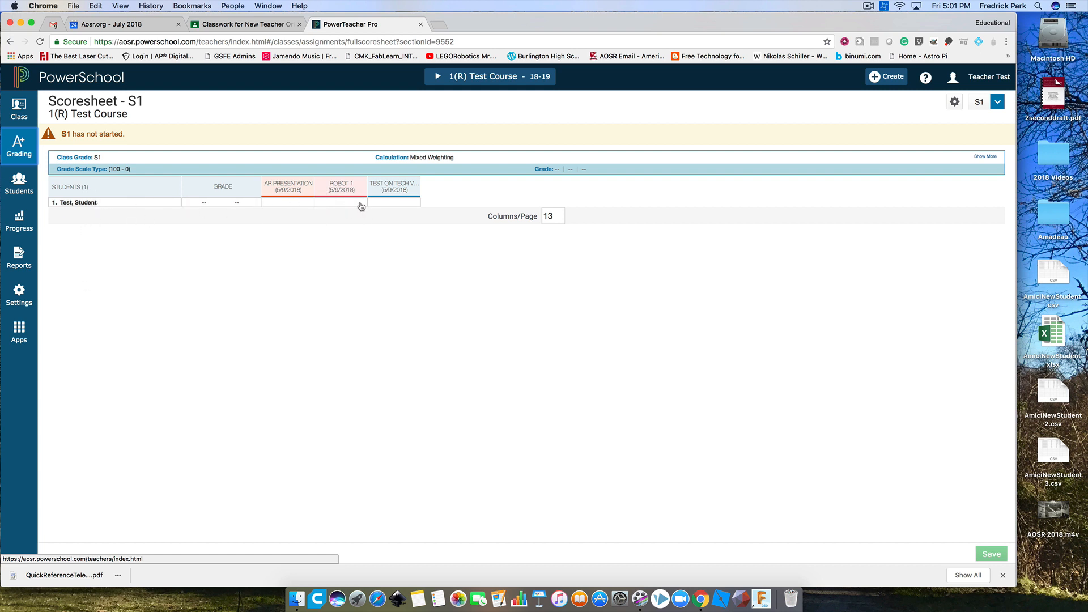
left_click(298, 193)
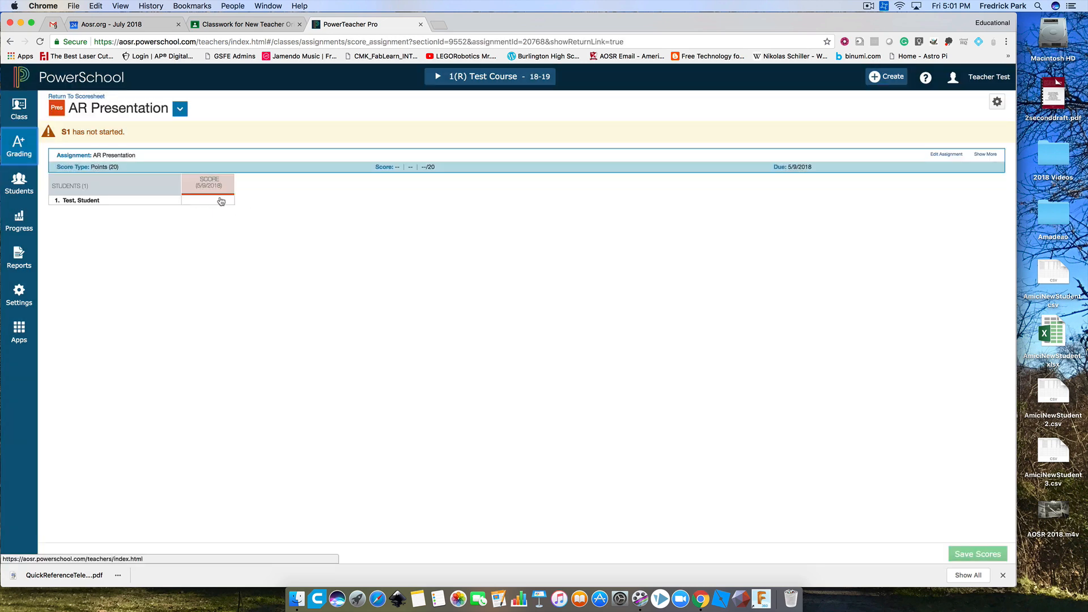
left_click(201, 201)
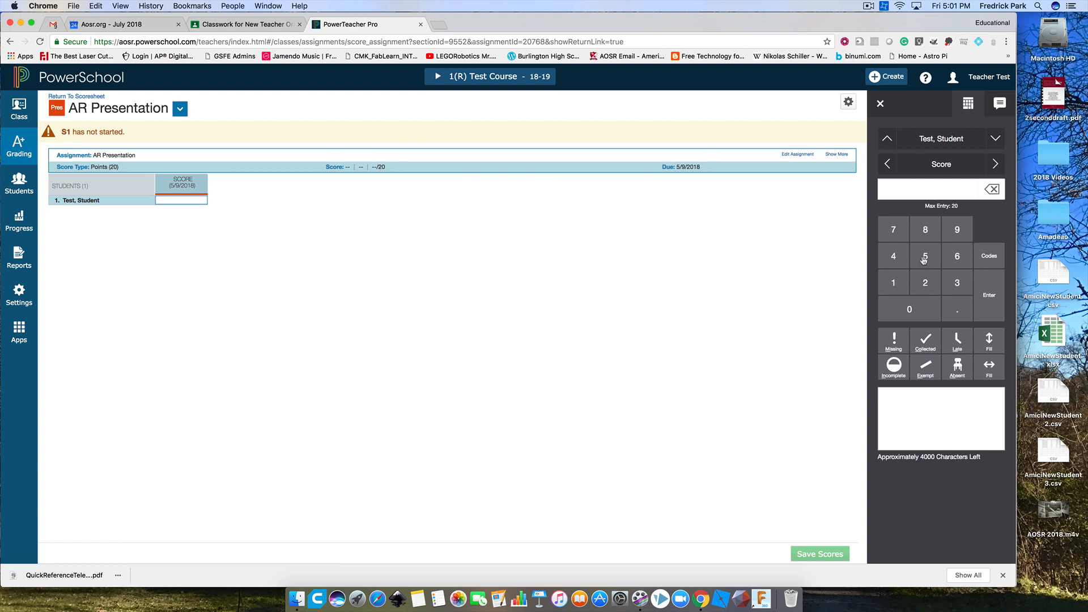
left_click(906, 279)
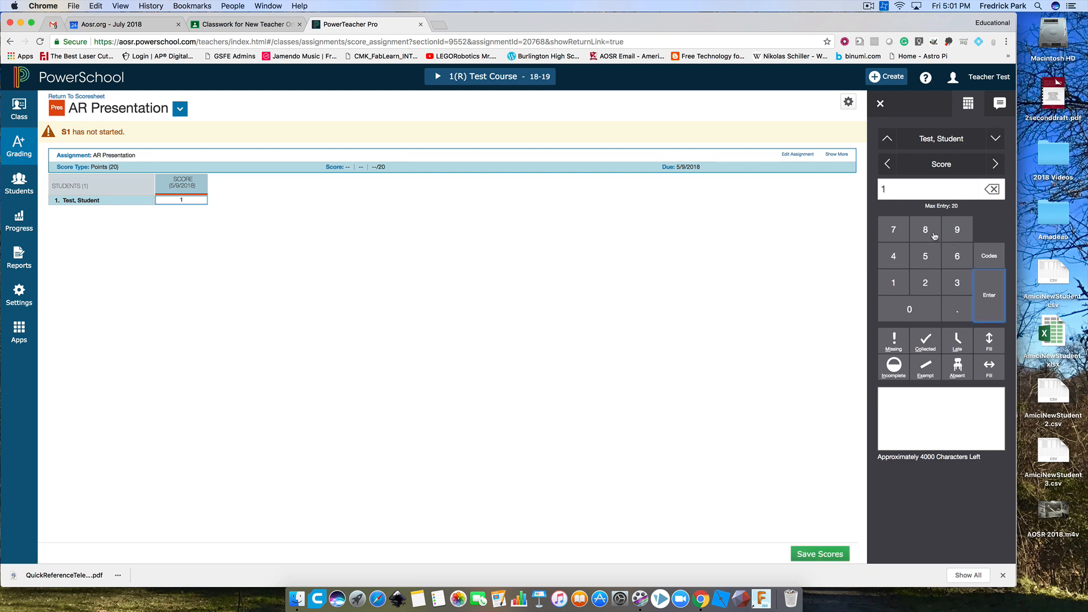
left_click(933, 236)
left_click(822, 554)
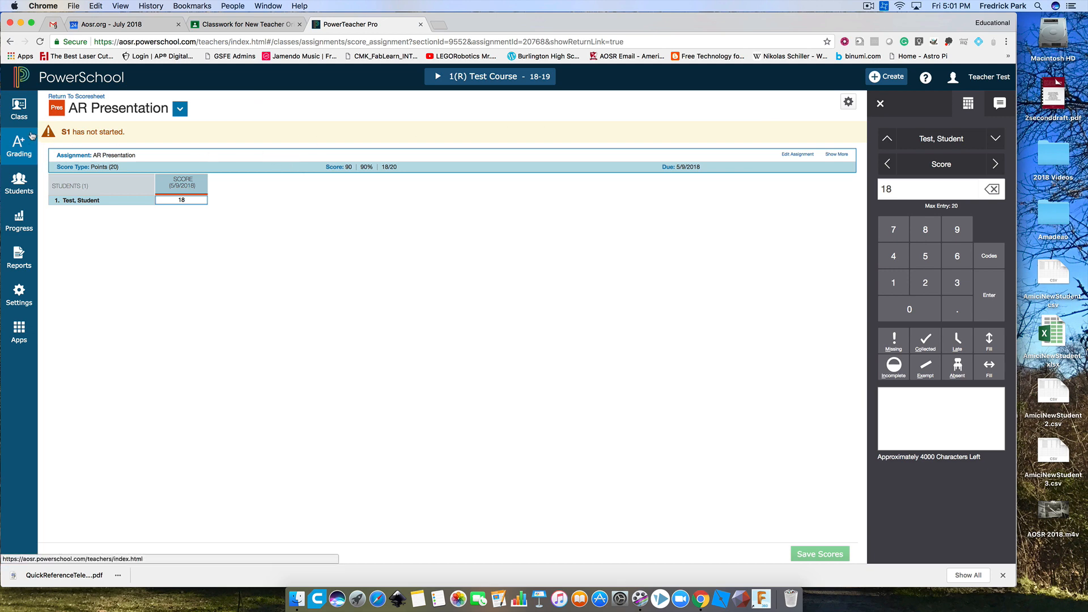
- Return to the scoresheet, enter a score of 6 for the student on Robot 1, and save it
left_click(19, 145)
left_click(111, 175)
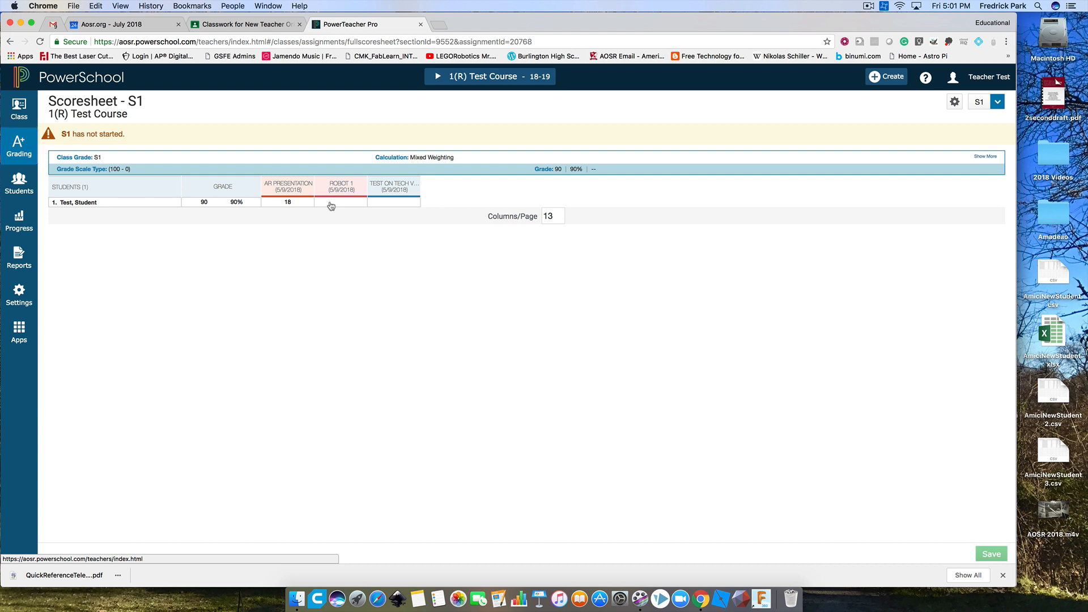
left_click(334, 203)
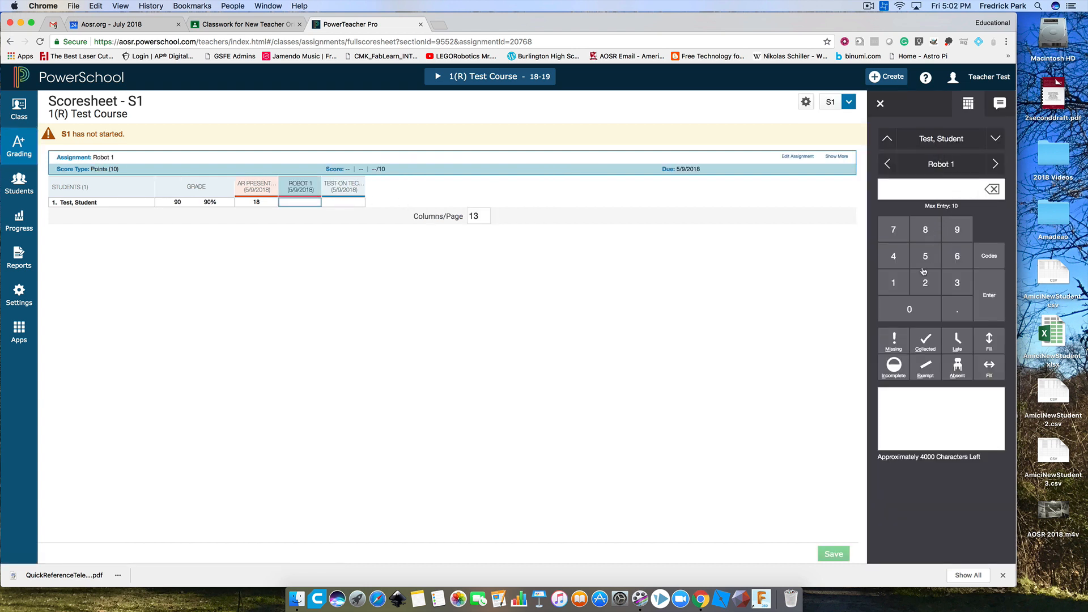
left_click(957, 257)
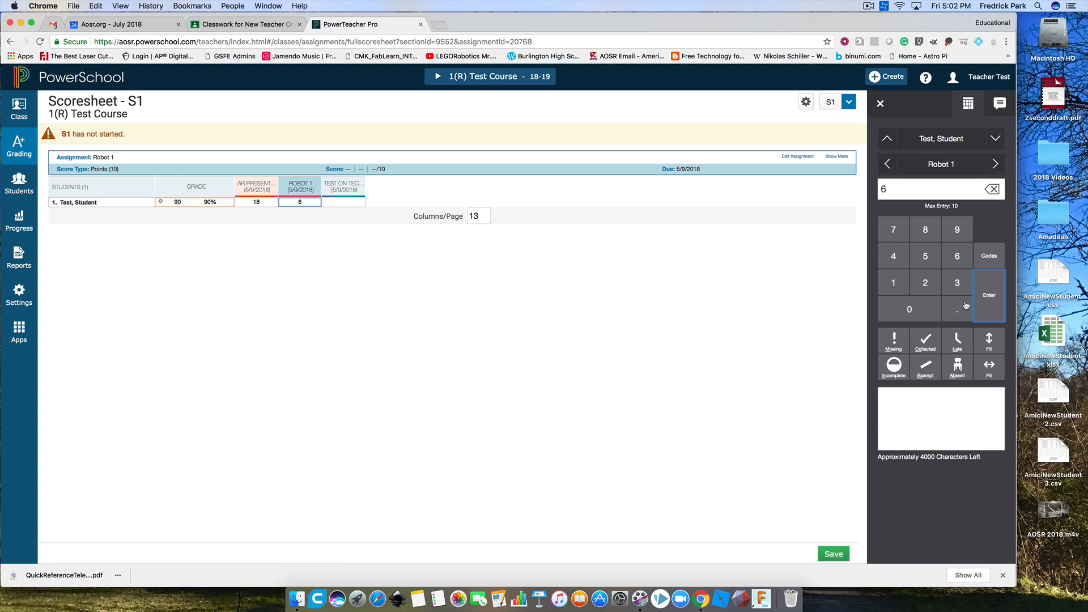
left_click(834, 554)
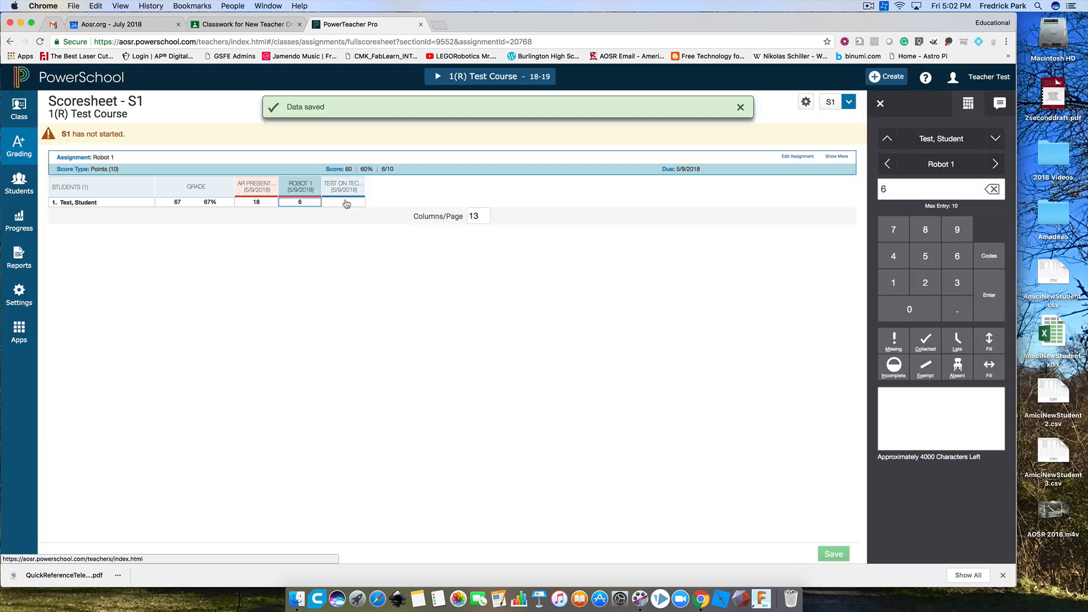
- Enter a score of 5 for the student on Test on Tech Vocab and save it
left_click(347, 203)
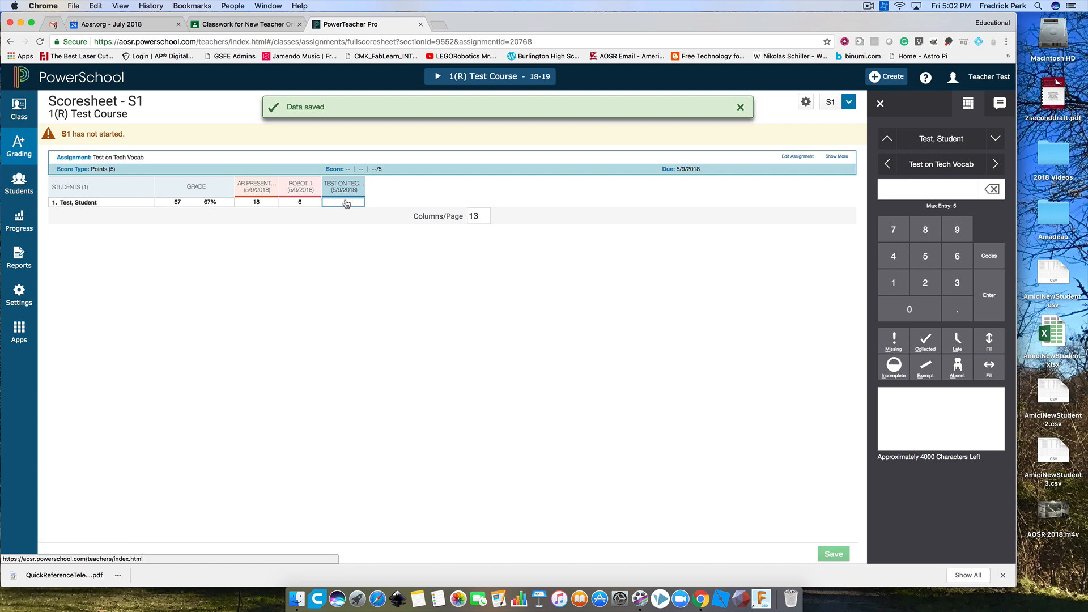
left_click(938, 265)
left_click(831, 554)
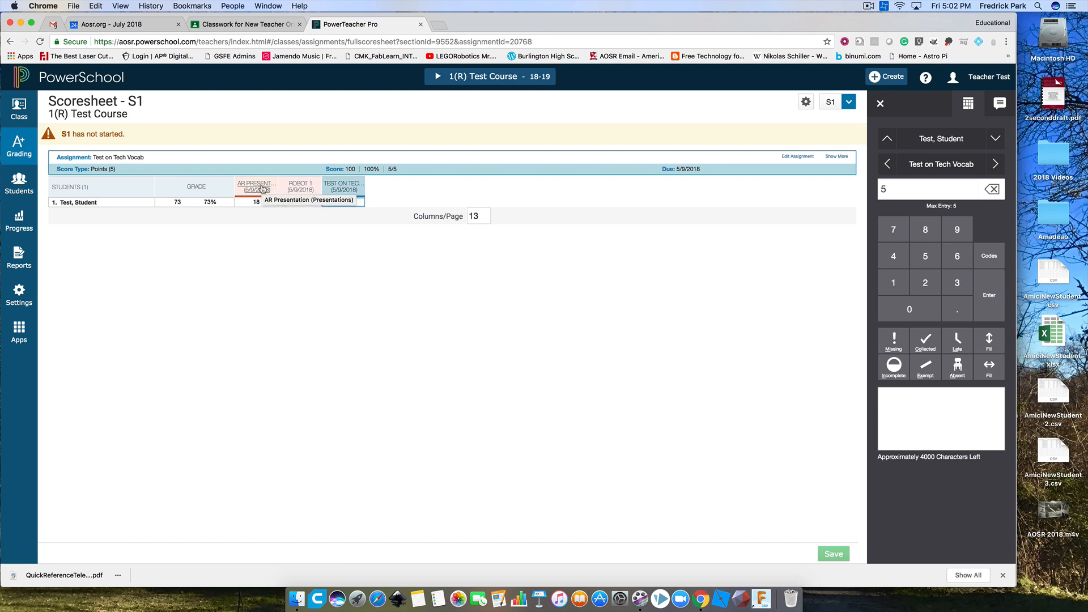
- Review the AR Presentation score page, and check the available reporting terms from the scoresheet without switching from S1
left_click(261, 185)
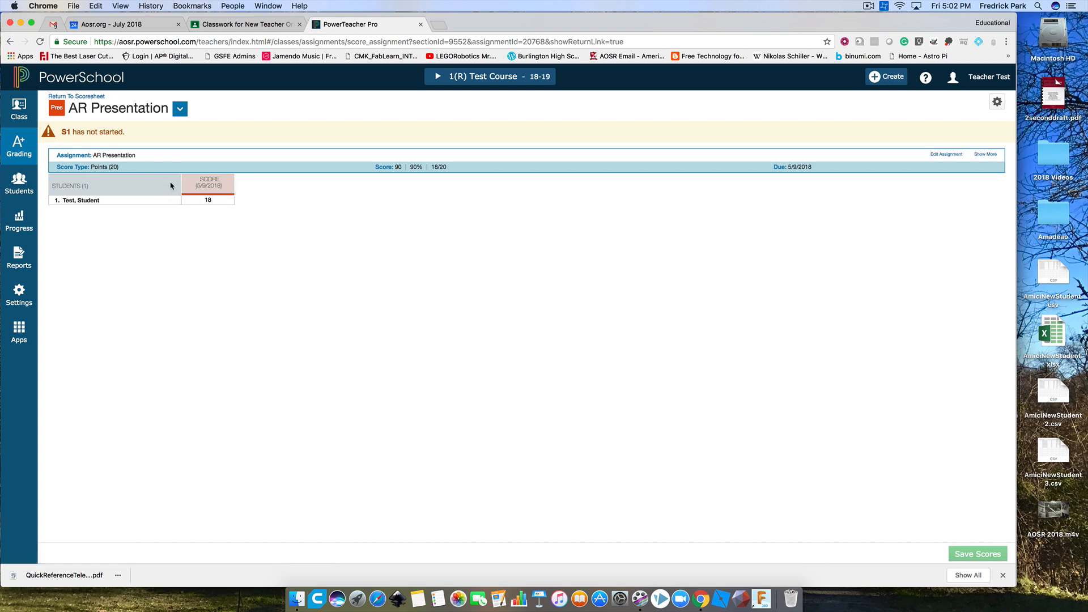
left_click(19, 146)
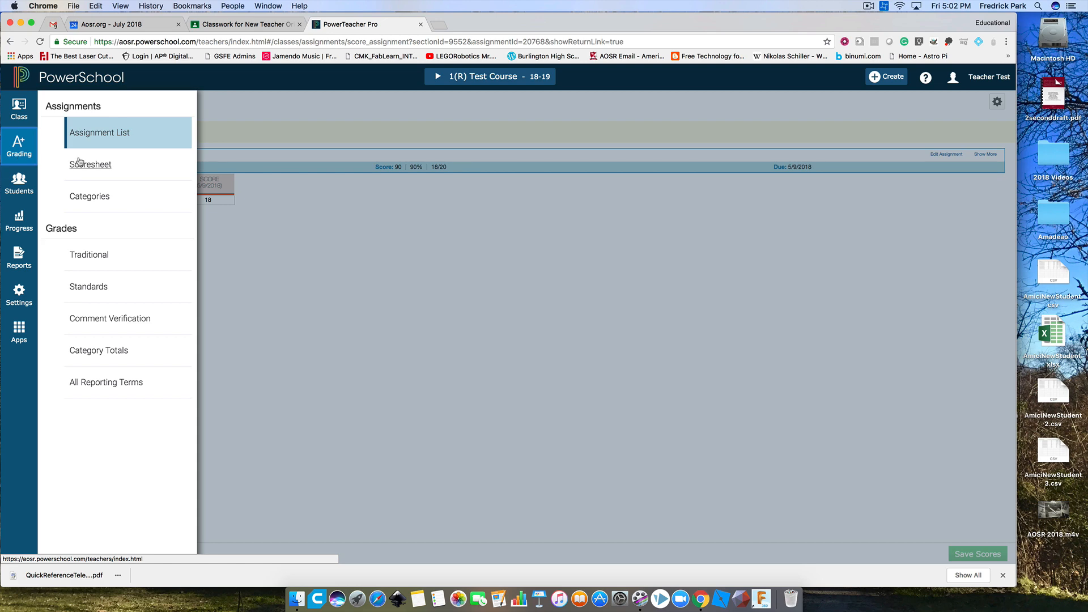
left_click(116, 170)
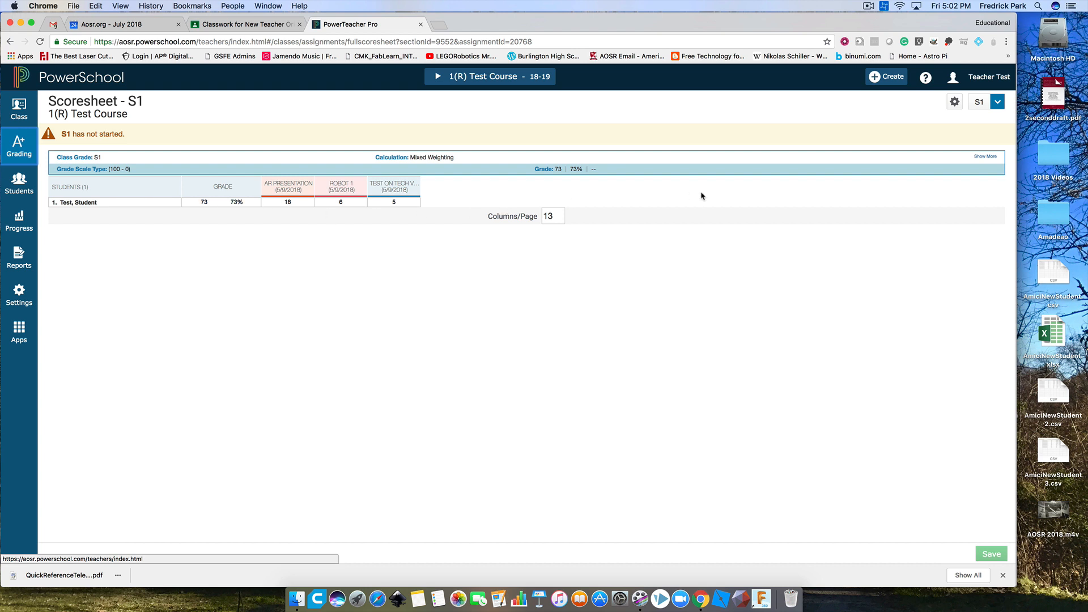
left_click(998, 103)
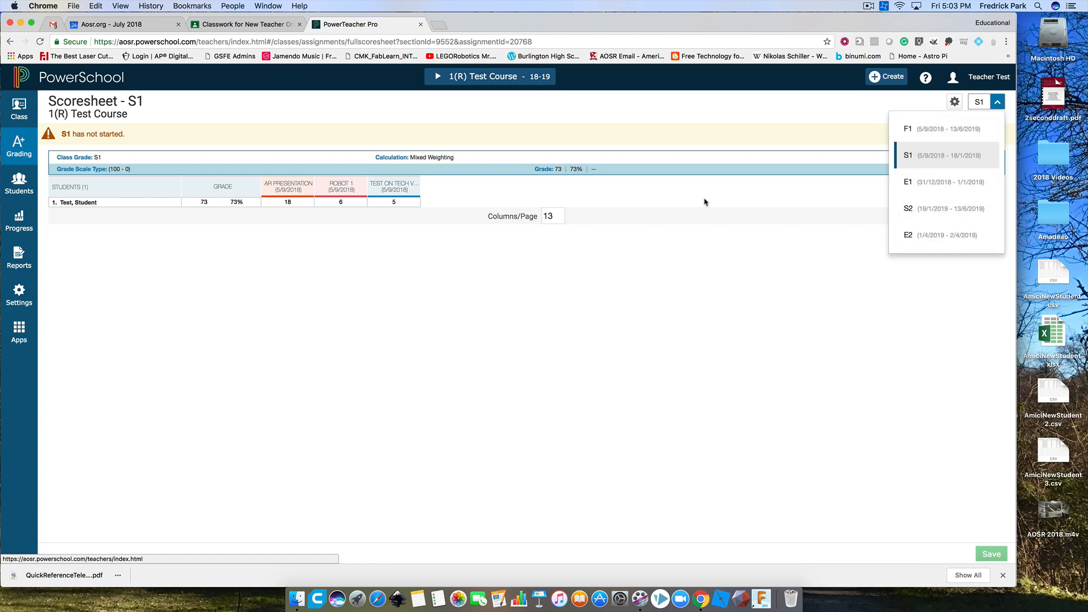
left_click(602, 271)
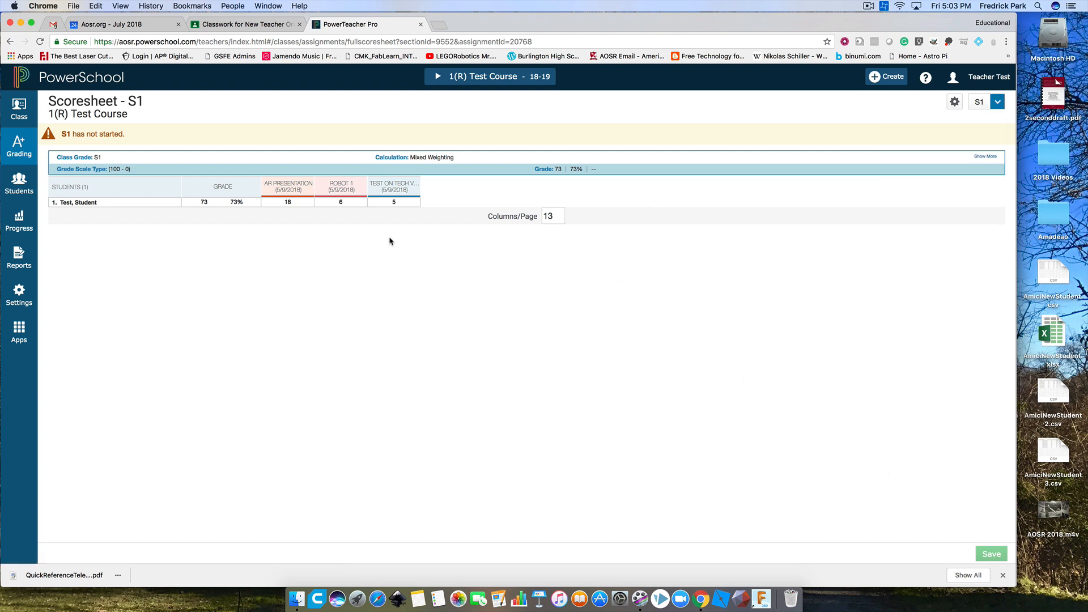